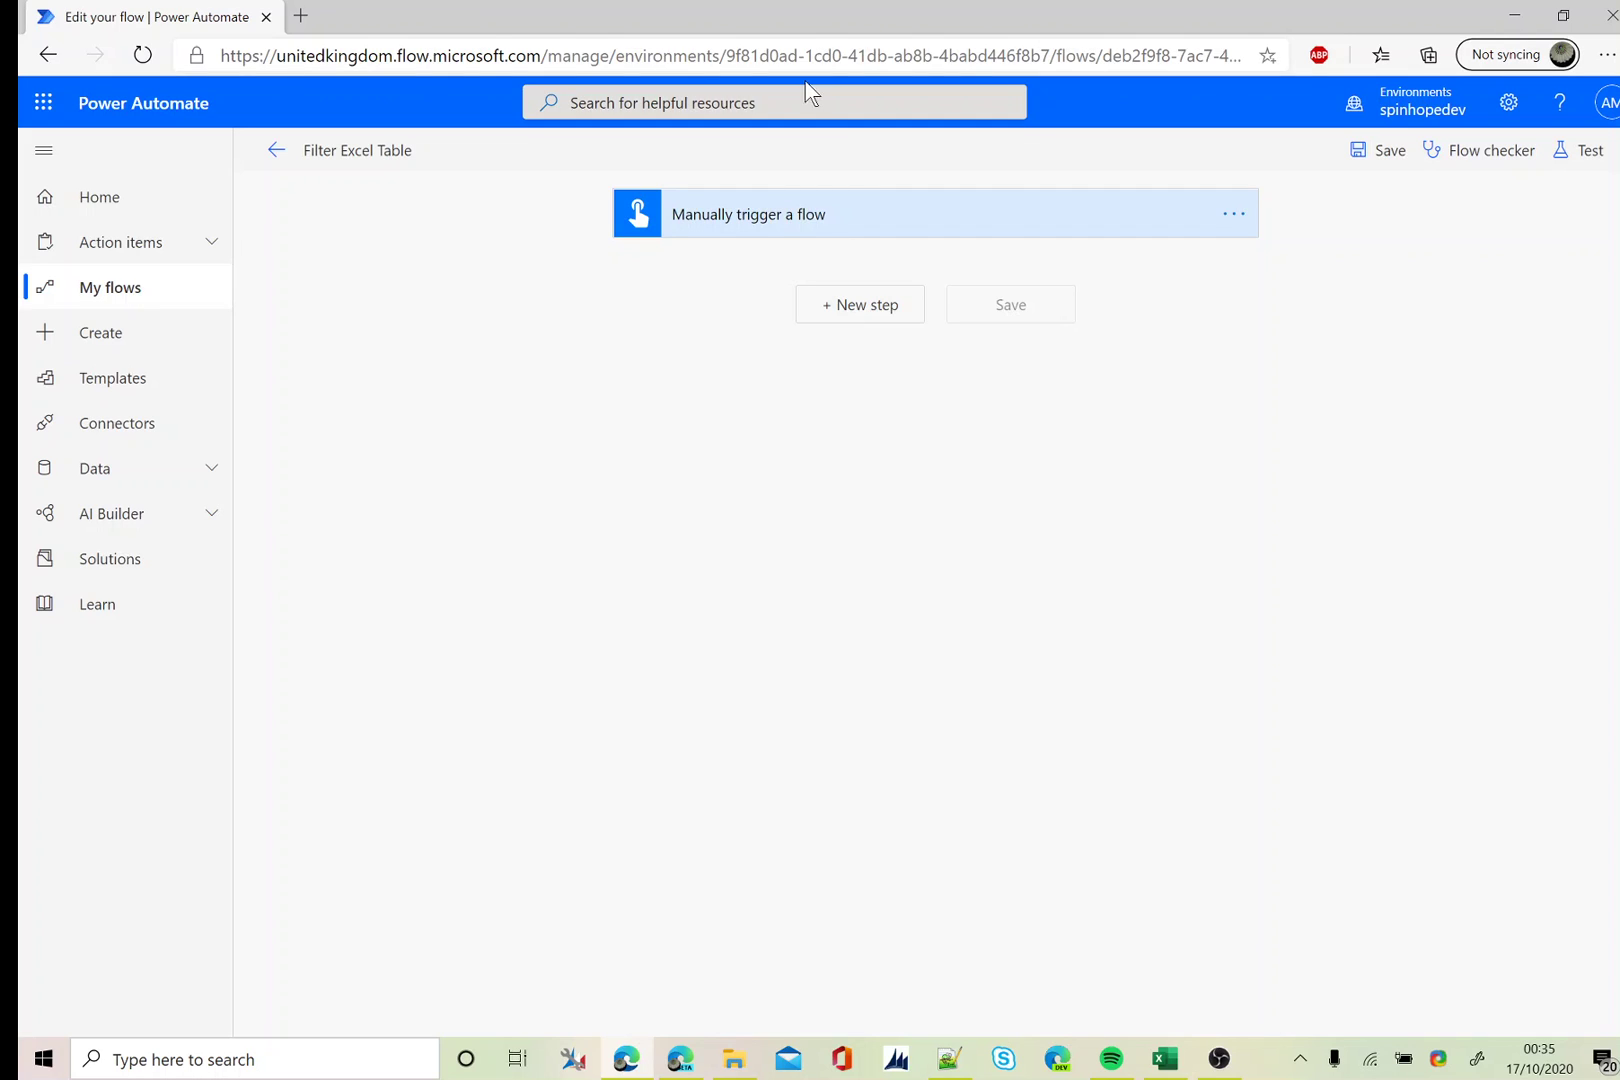
Add an Excel Online (Business) 'List rows present in a table' action after the trigger
left_click(858, 307)
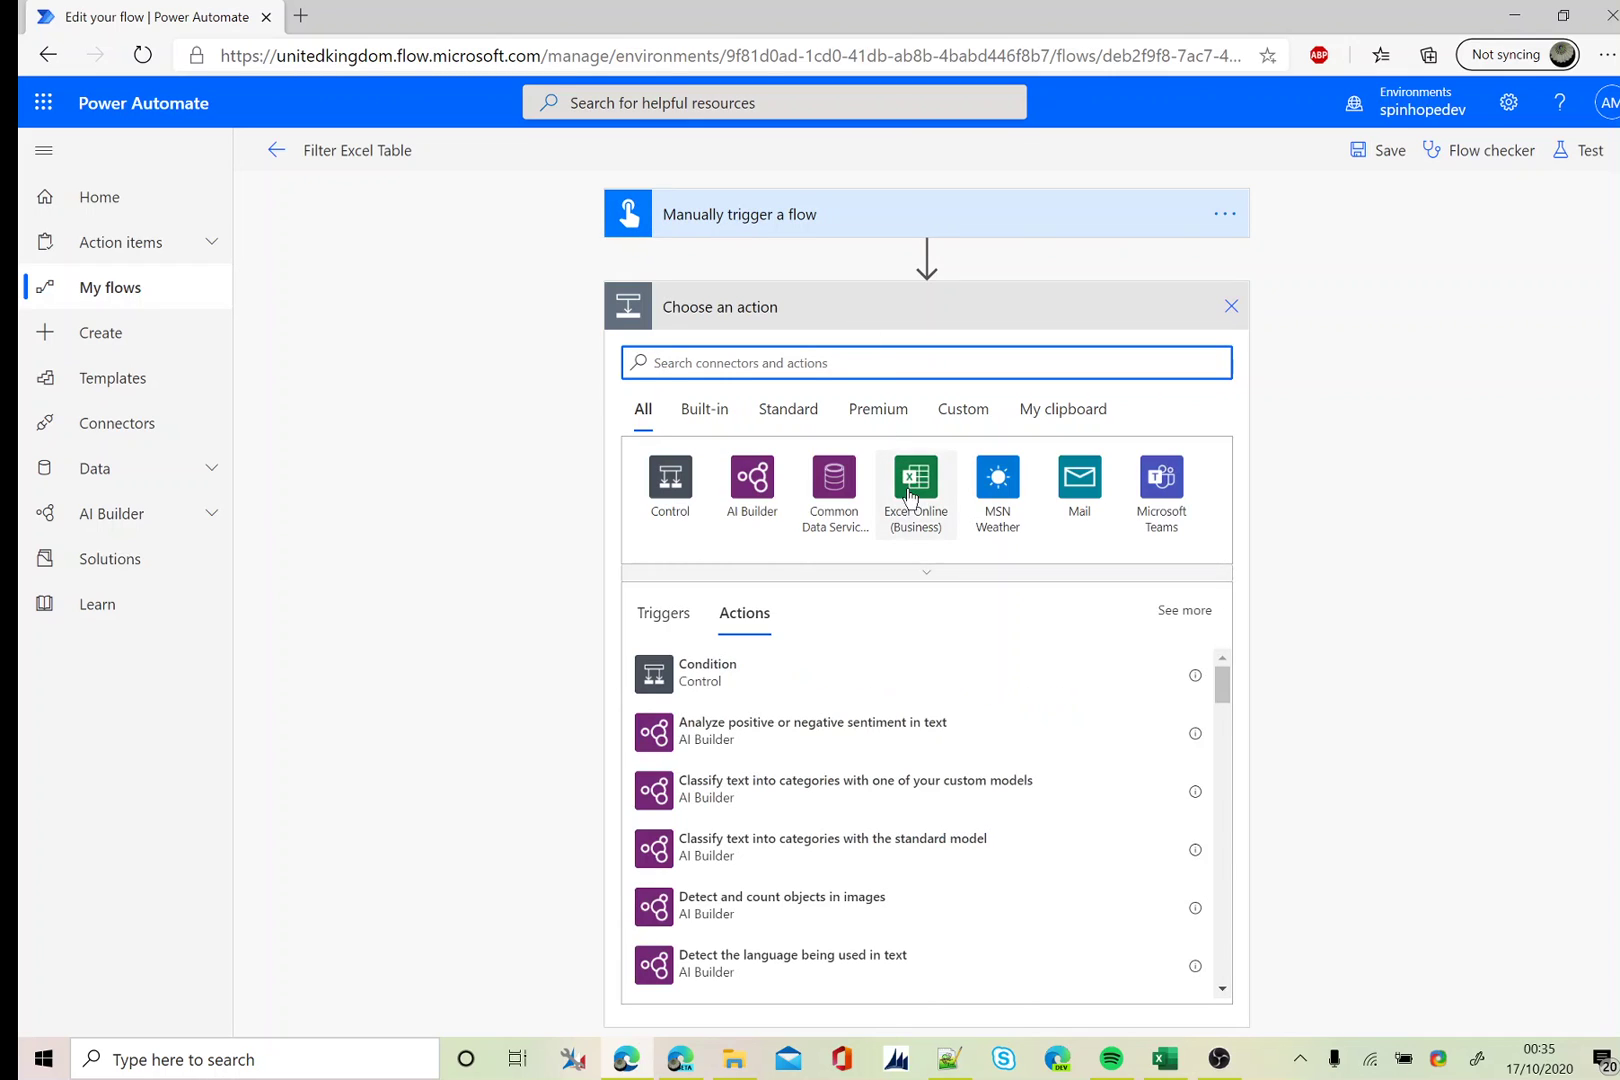
left_click(916, 492)
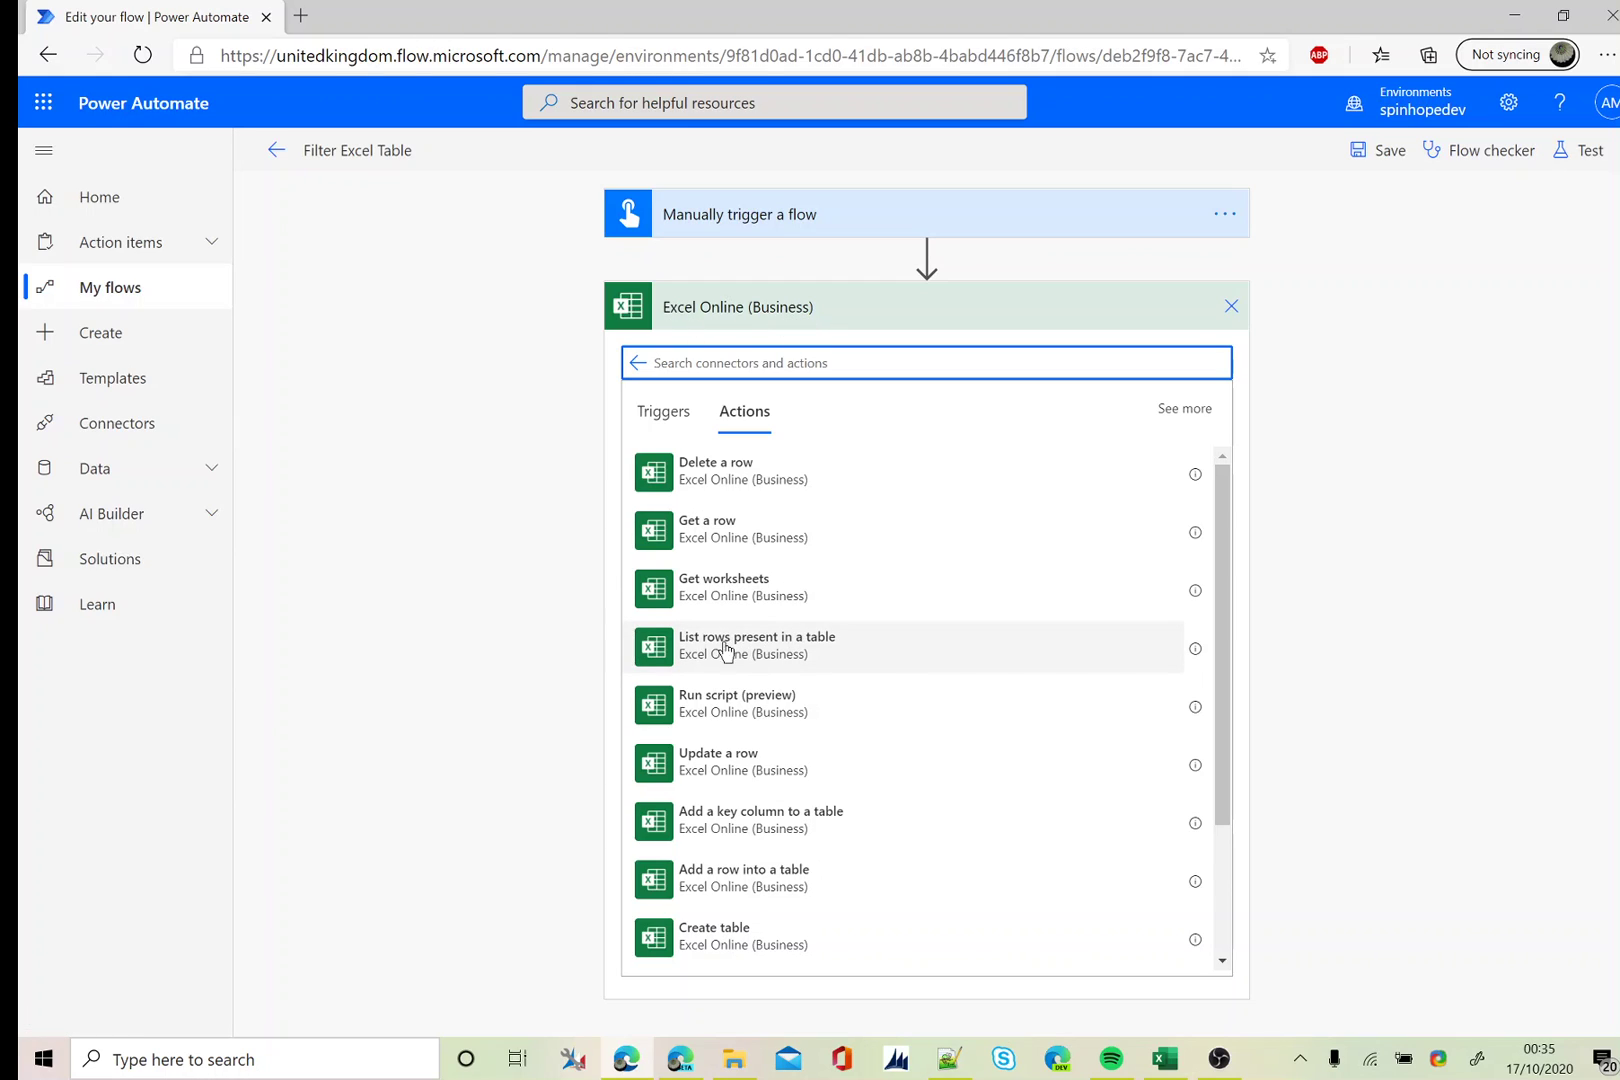
left_click(795, 658)
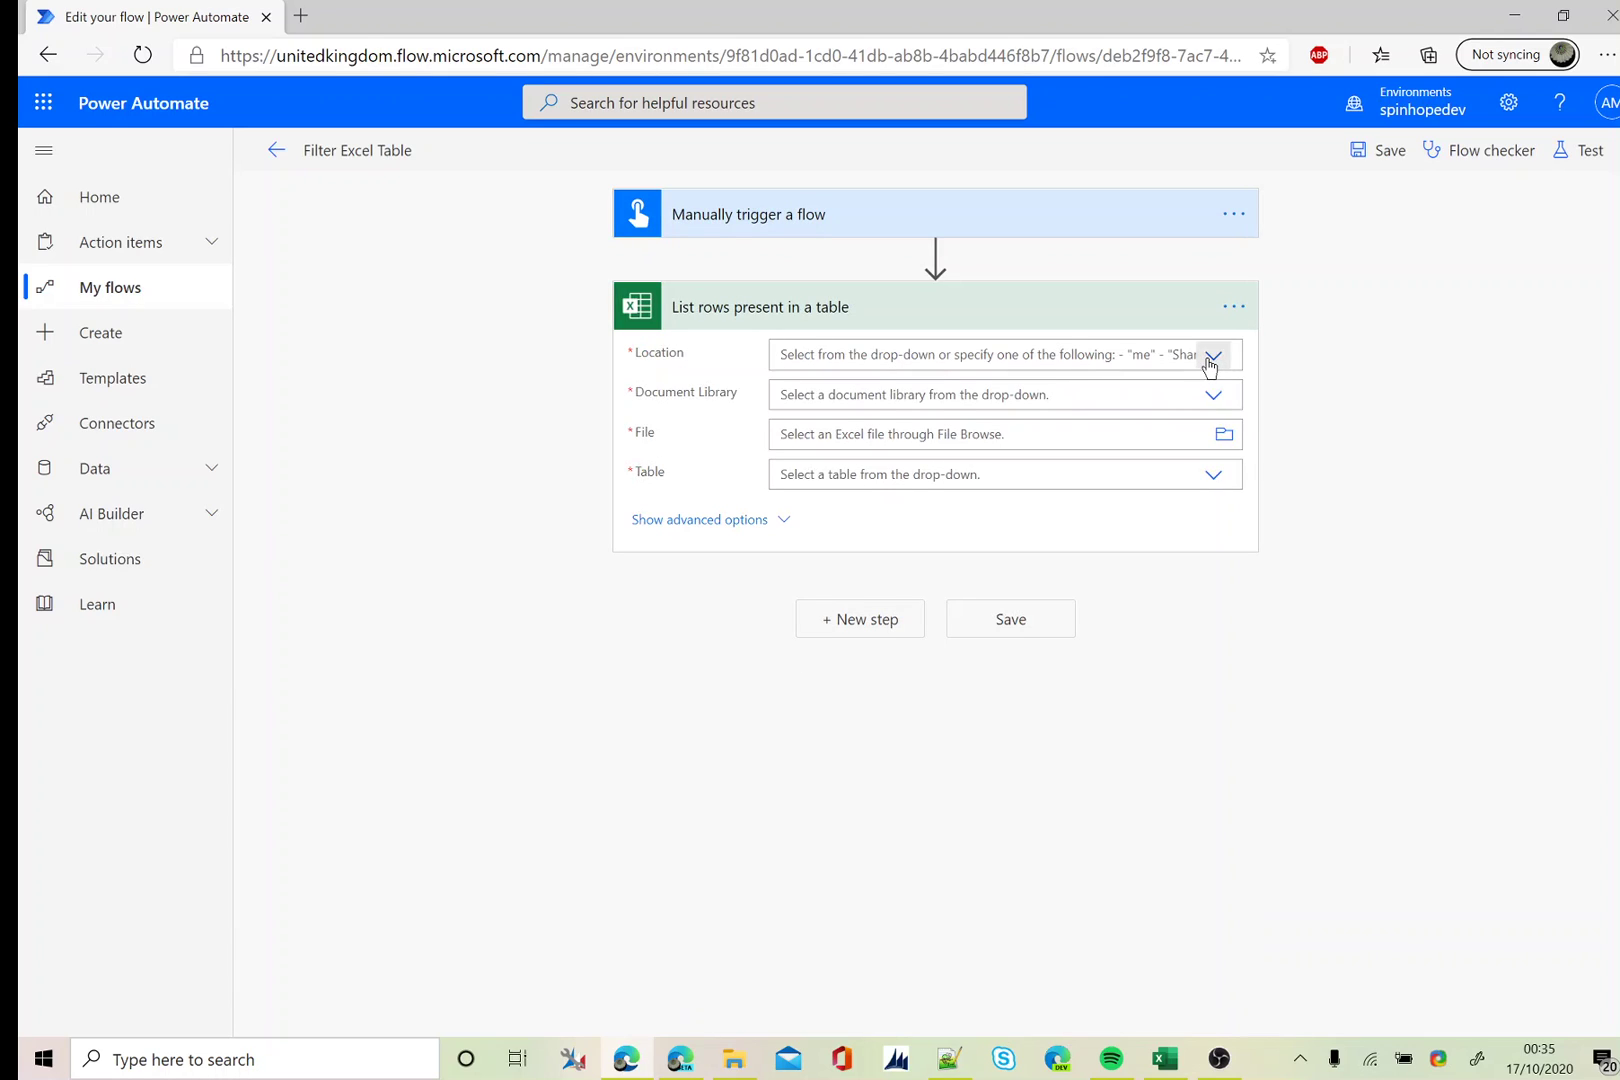
Set Location to OneDrive for Business and Document Library to OneDrive
left_click(1213, 354)
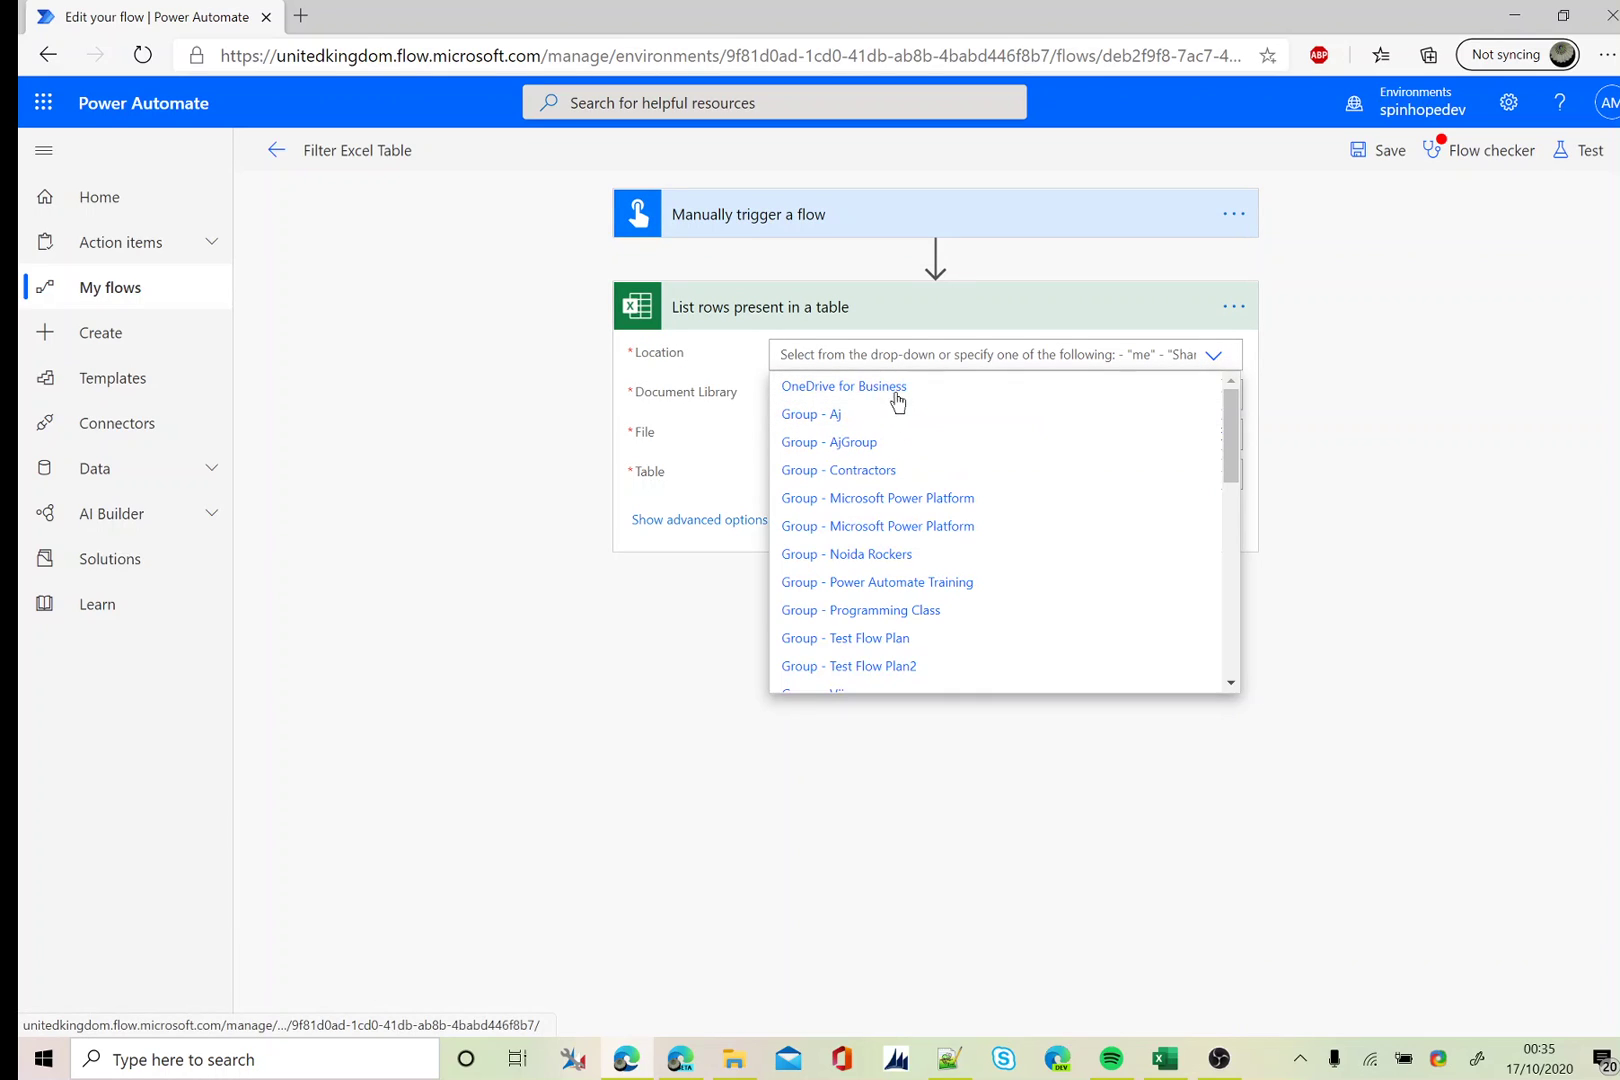
left_click(899, 386)
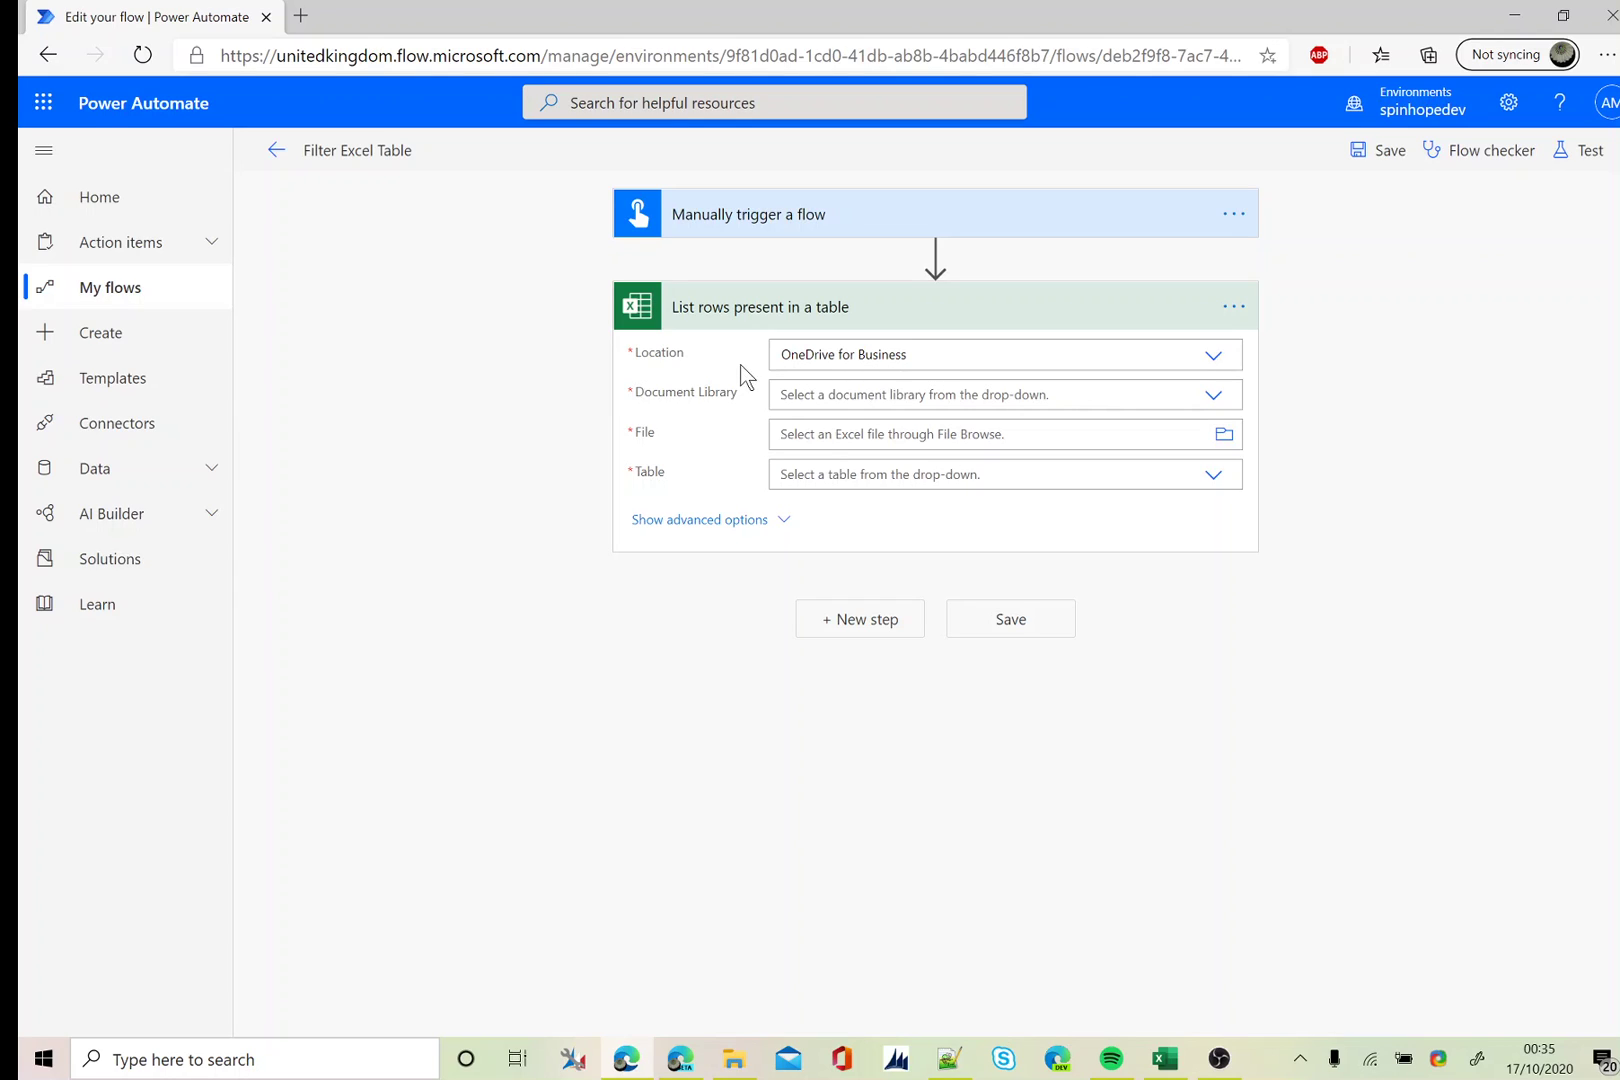
left_click(1213, 398)
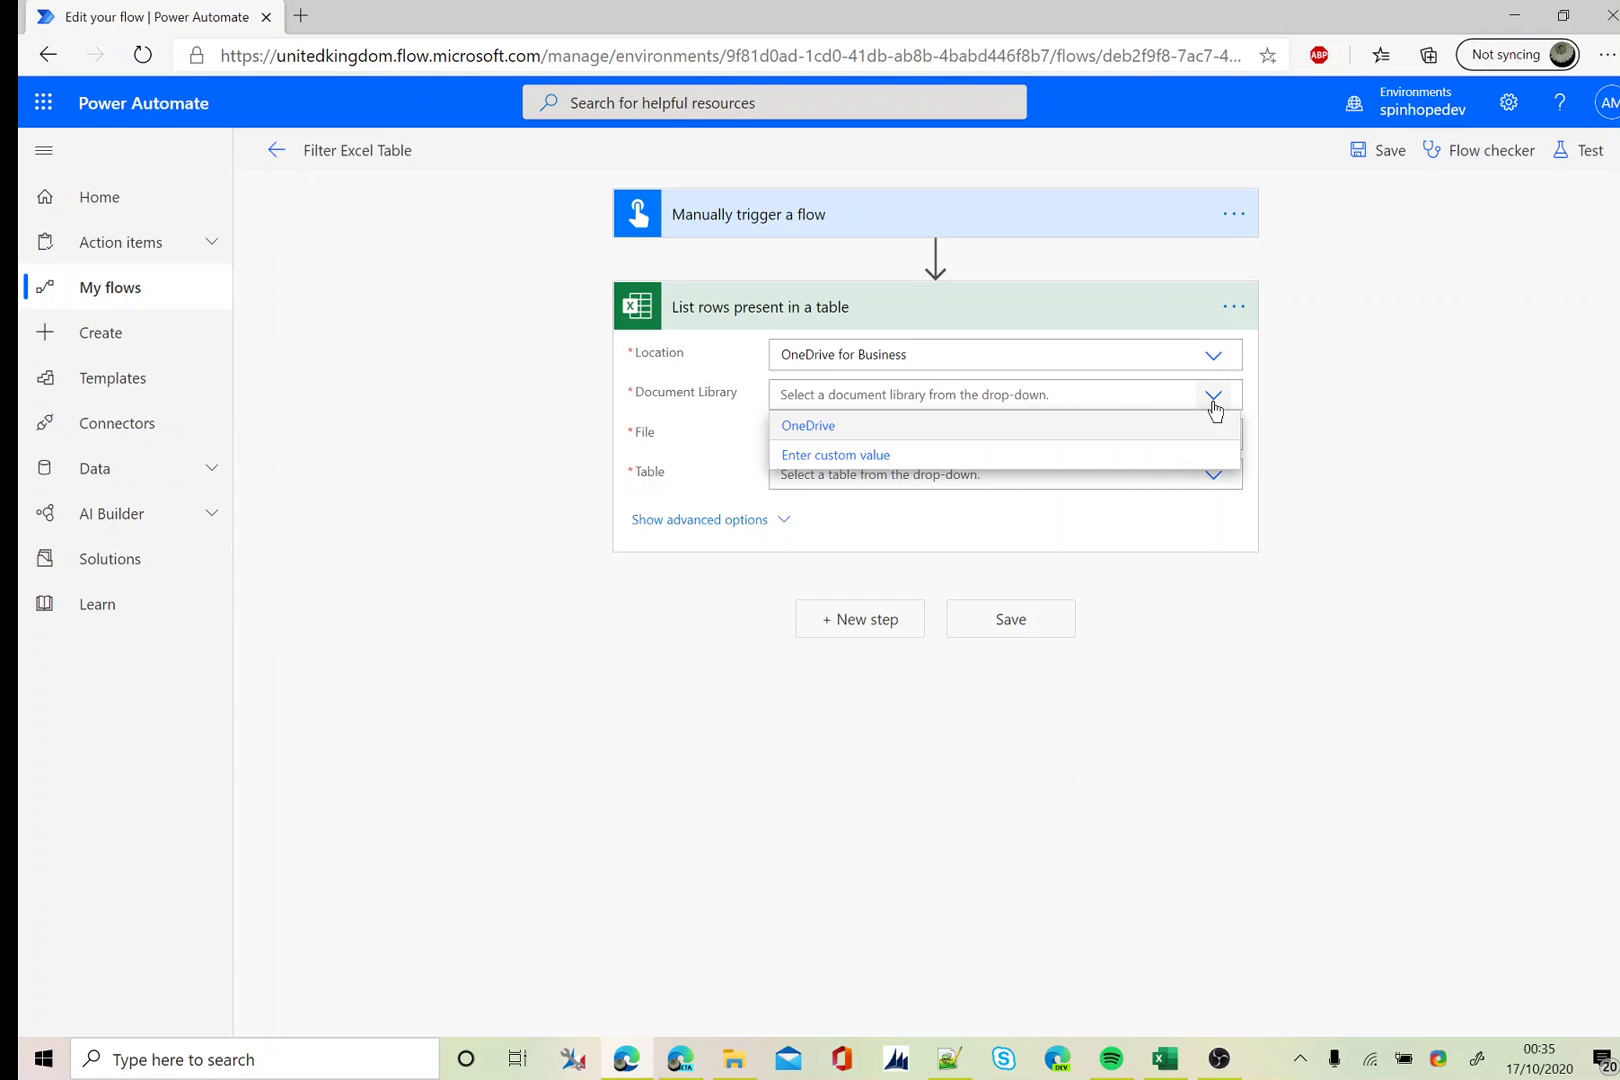
left_click(861, 427)
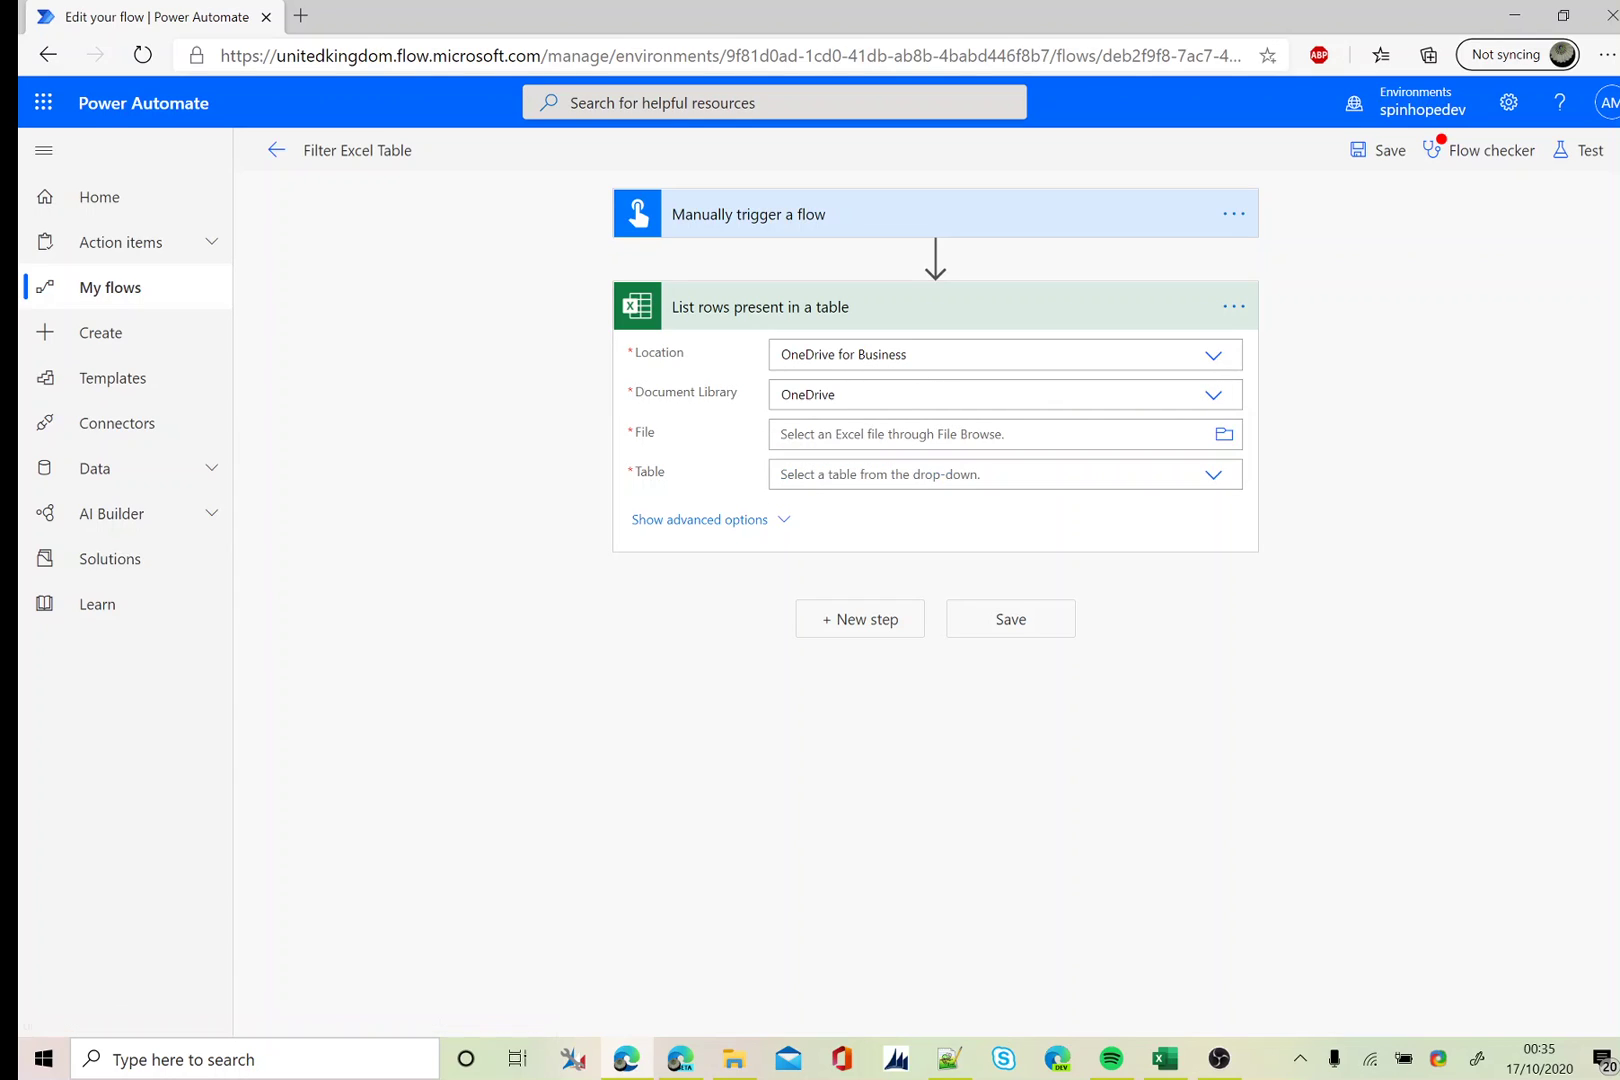
Point the action at Holidays.xlsx and its Holiday table
left_click(1224, 434)
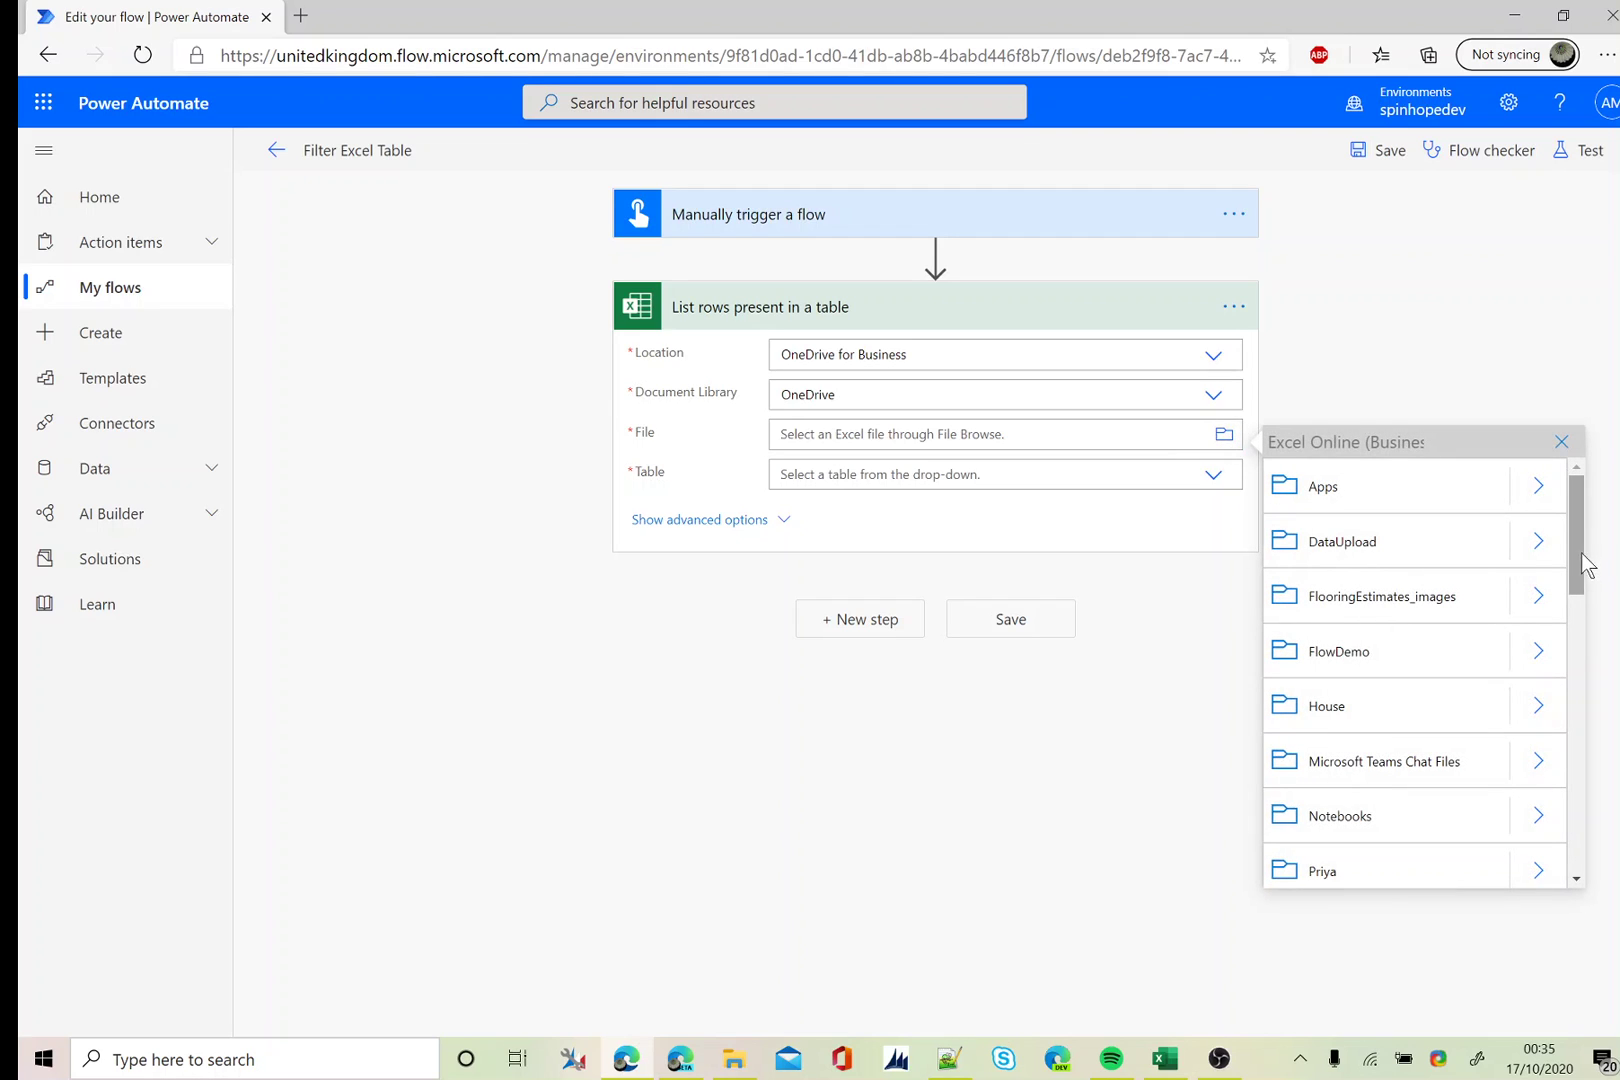
left_click_drag(1576, 532, 1550, 725)
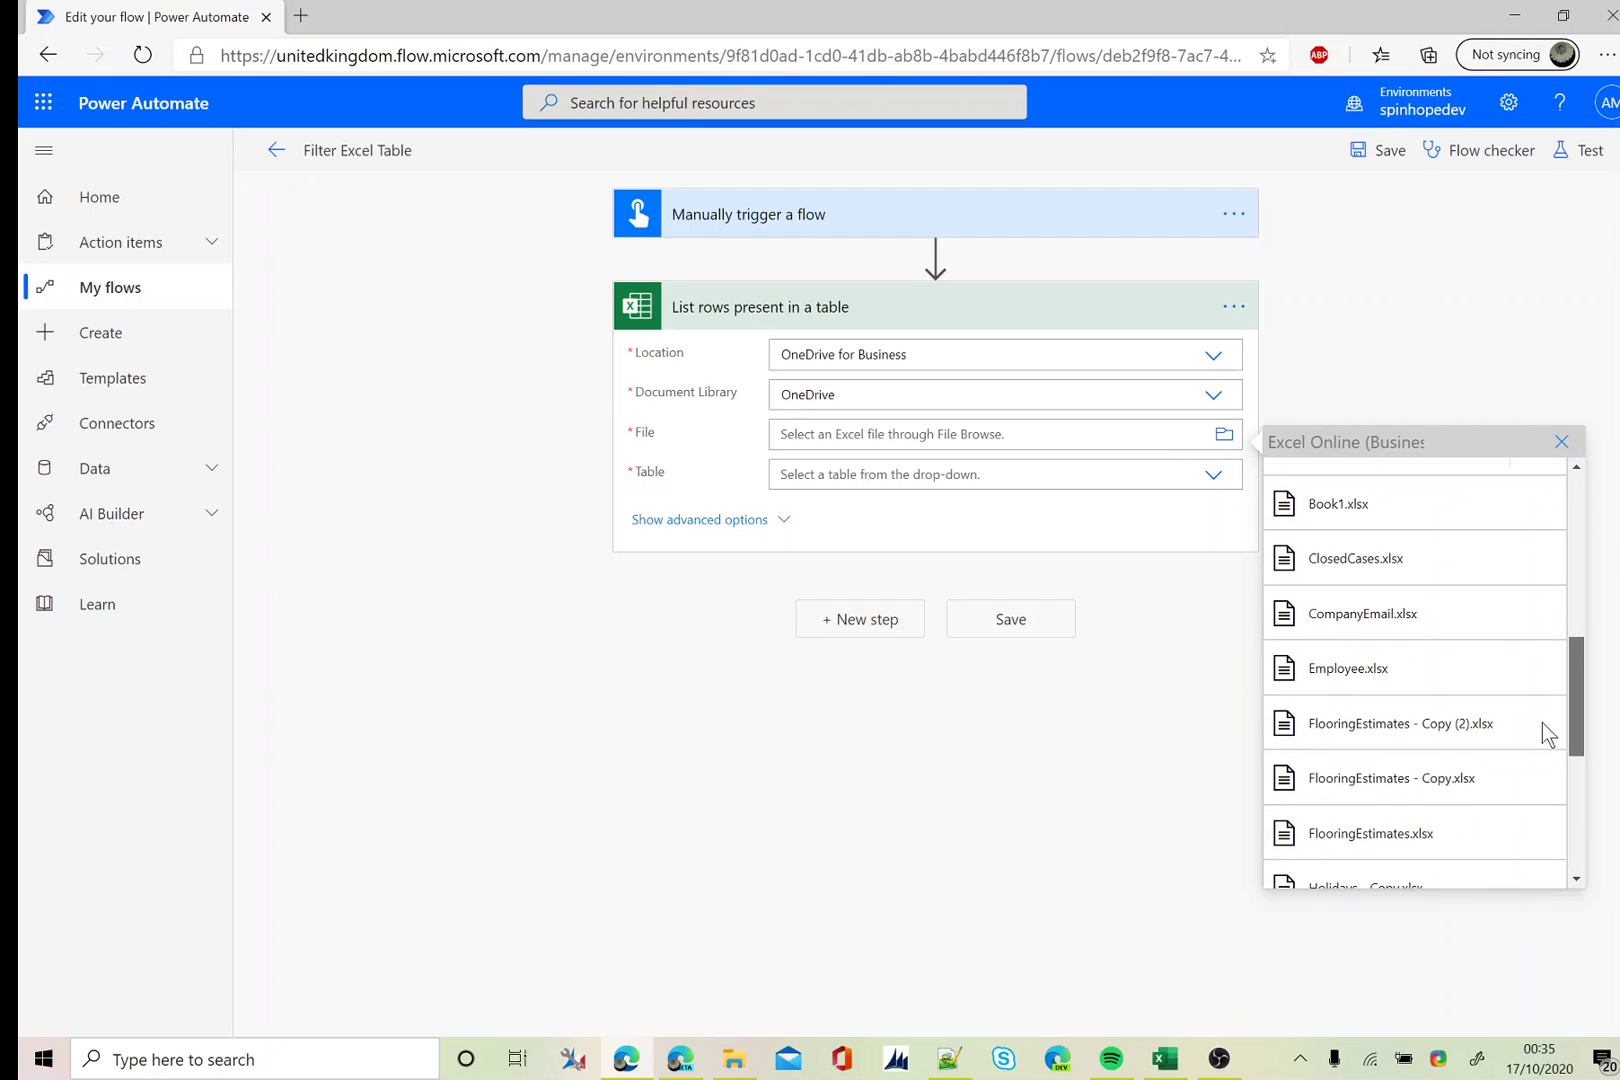
scroll(1542, 722, "down", 2)
left_click(1411, 764)
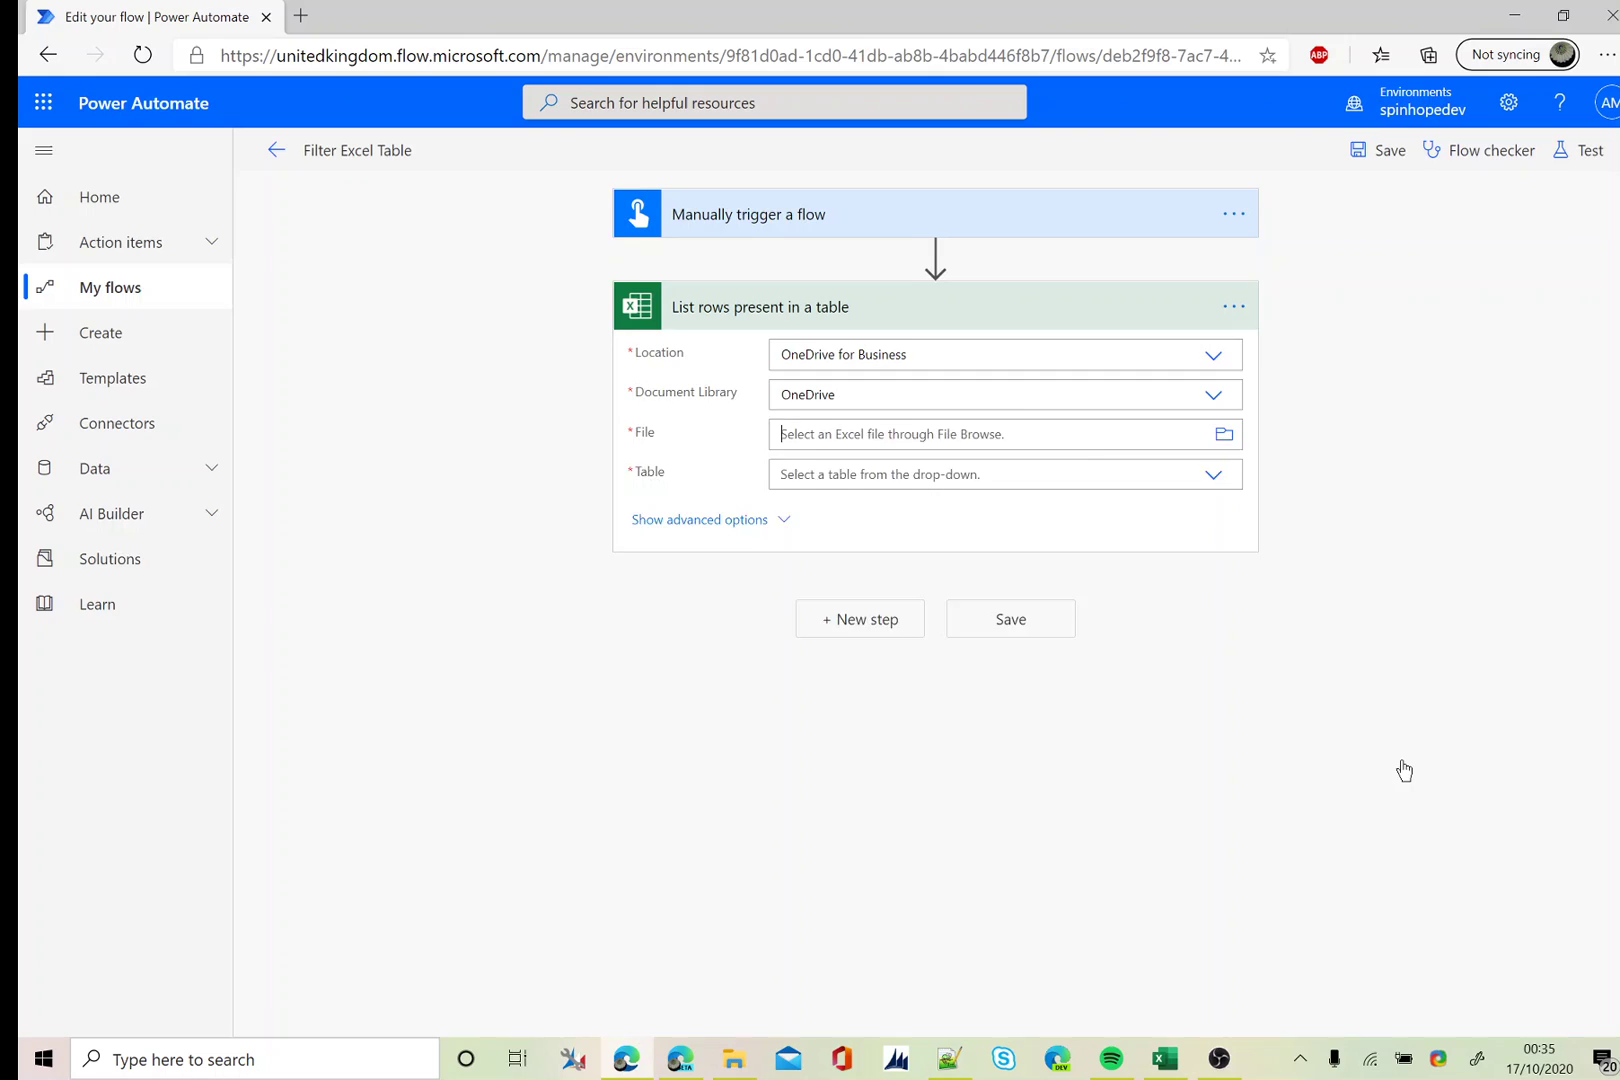
type("/Holidays.xlsx")
left_click(1200, 500)
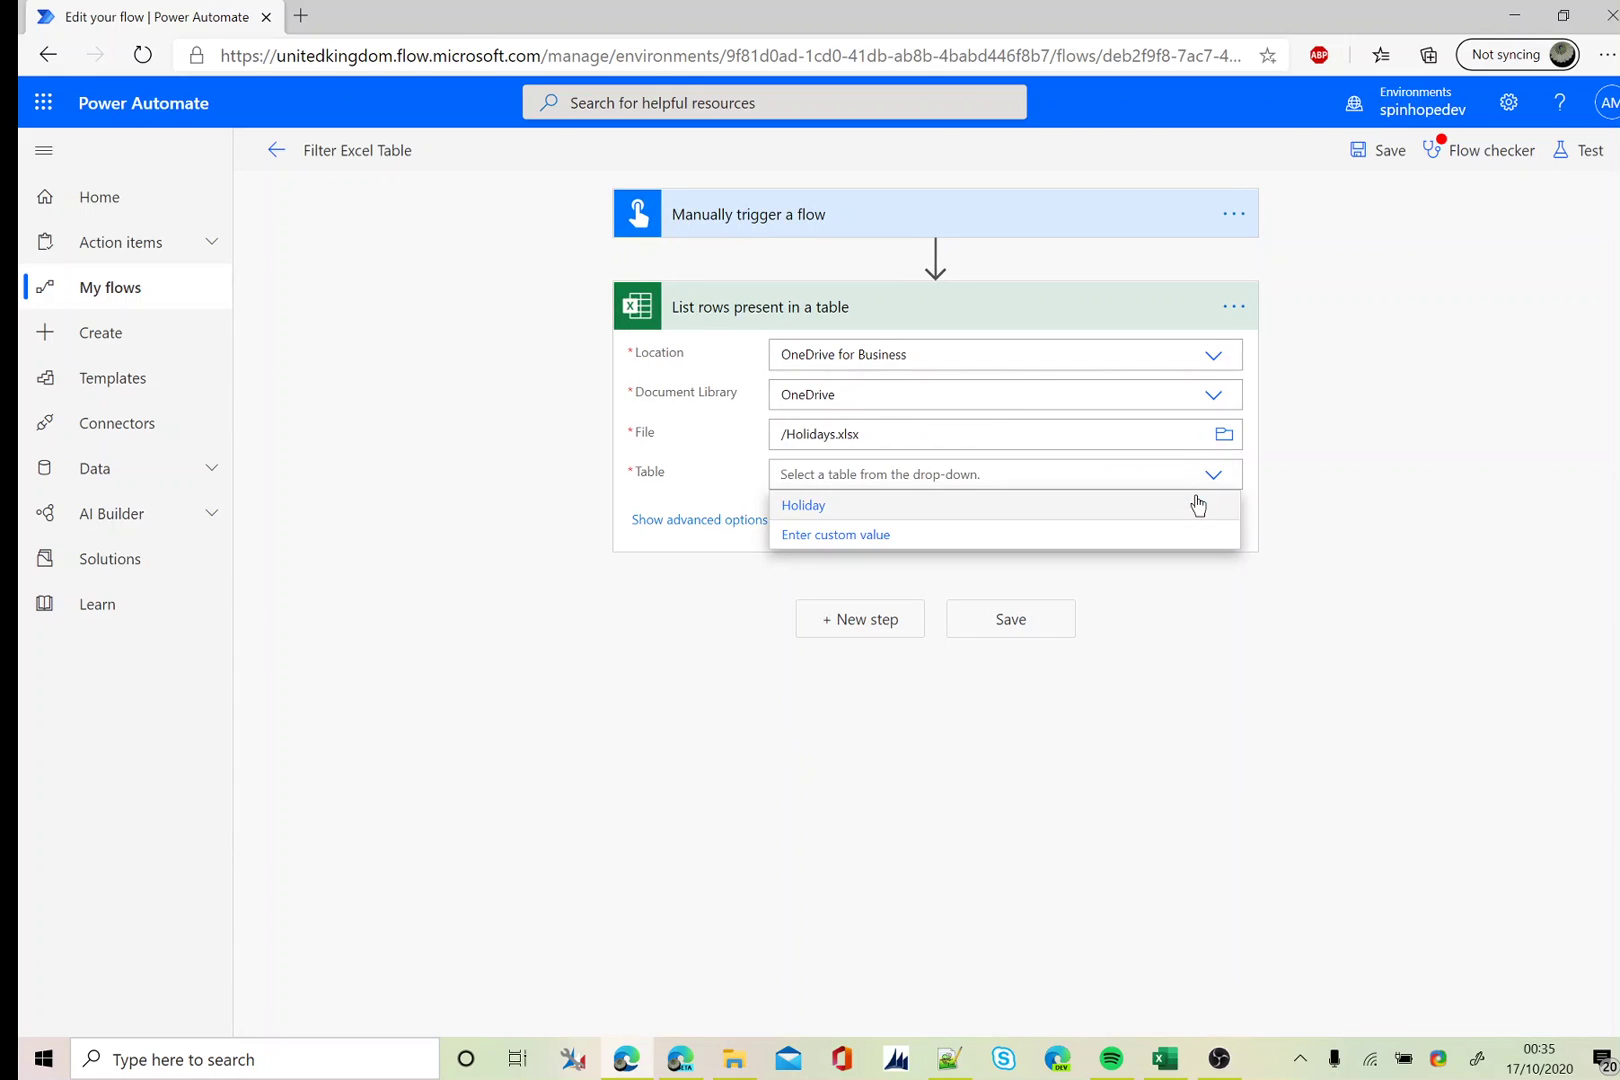
left_click(885, 513)
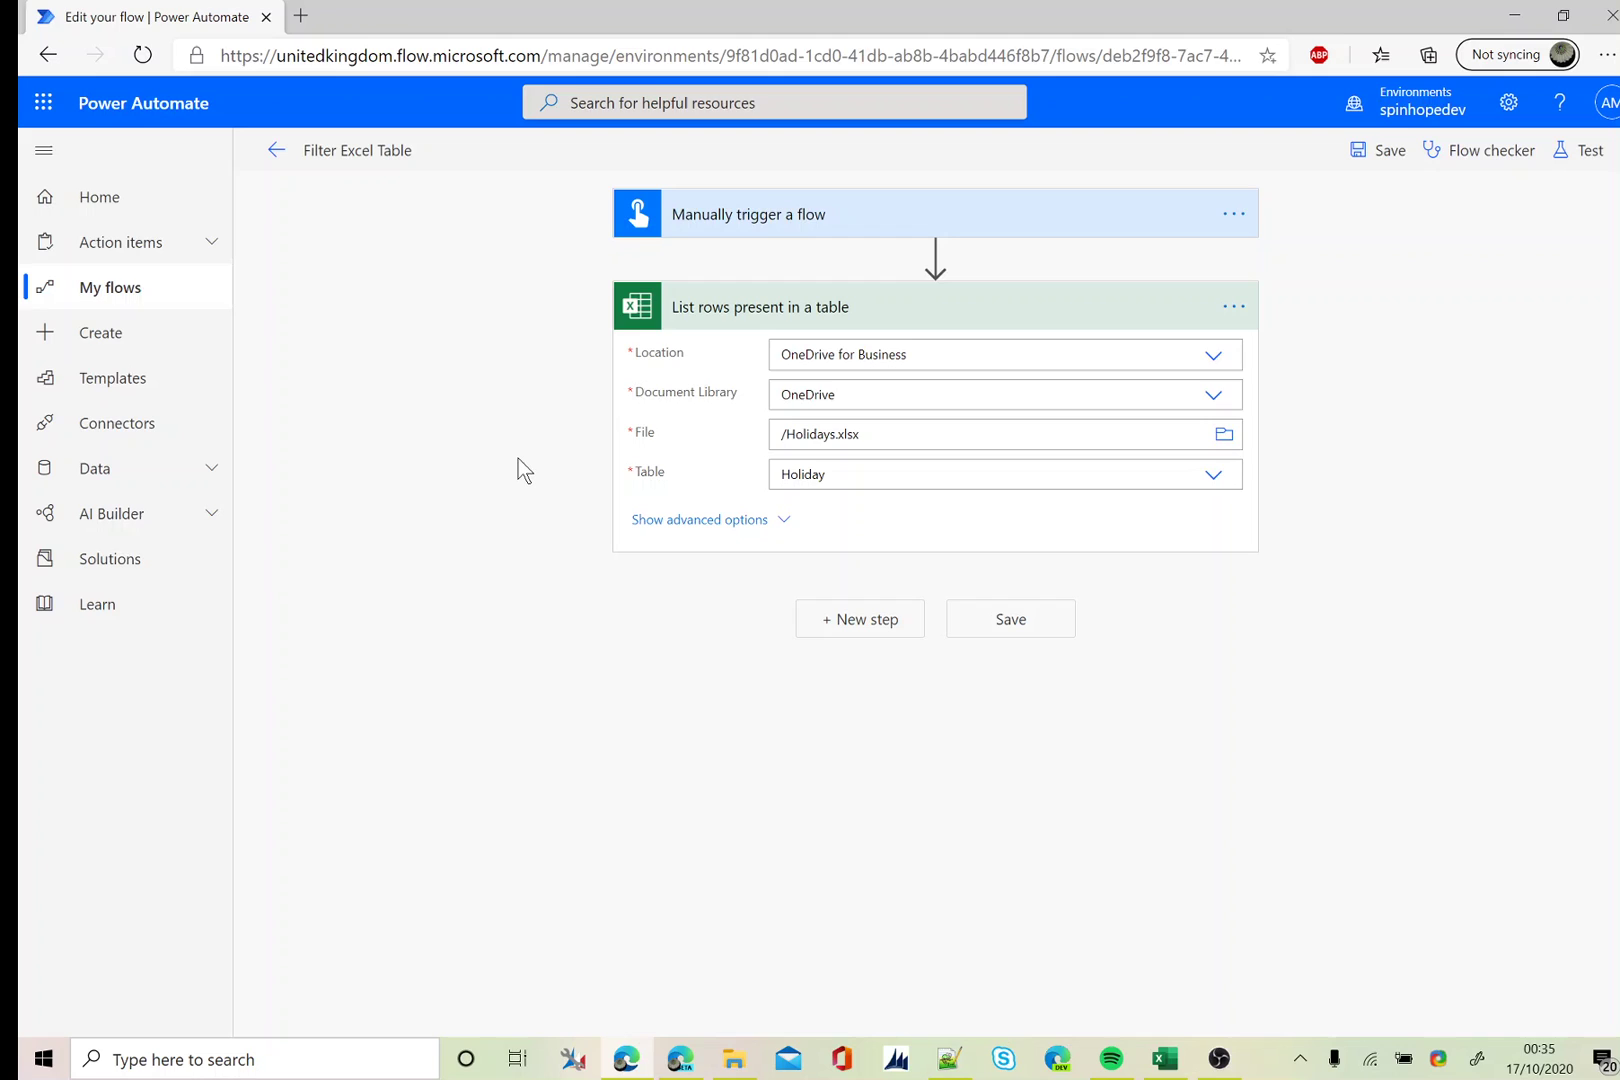
Reveal the list-rows step's advanced options and switch to Holidays.xlsx in Excel
left_click(763, 529)
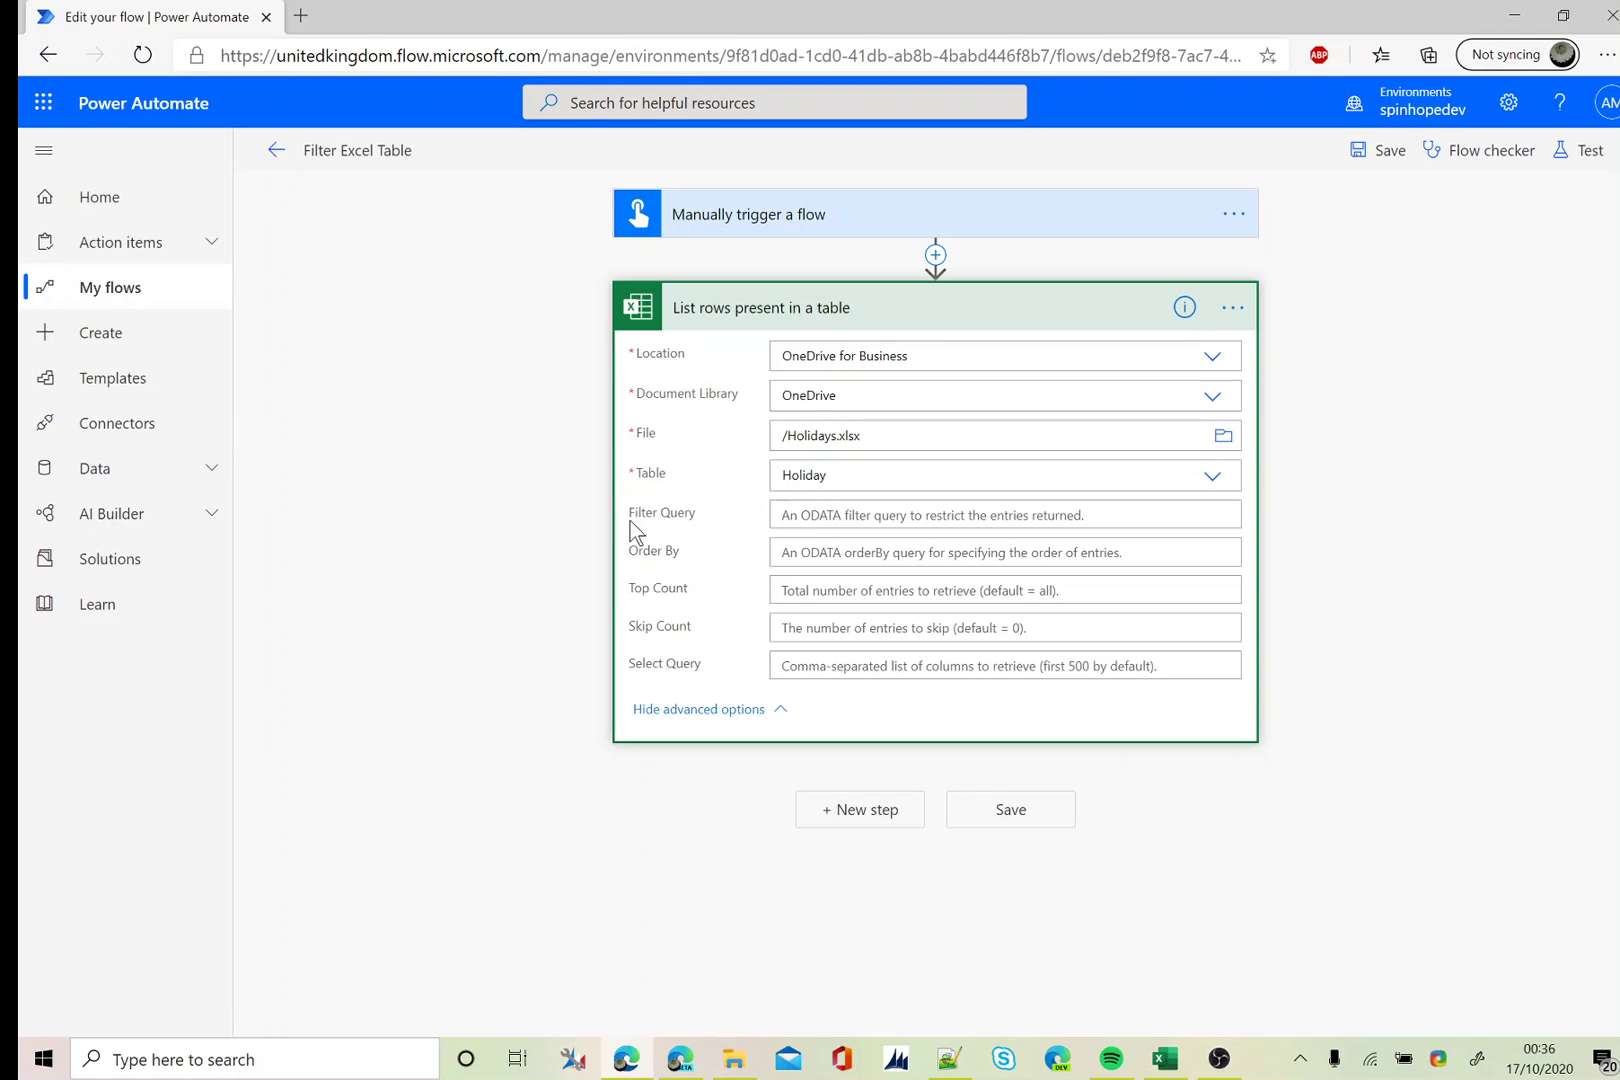
left_click(1164, 1061)
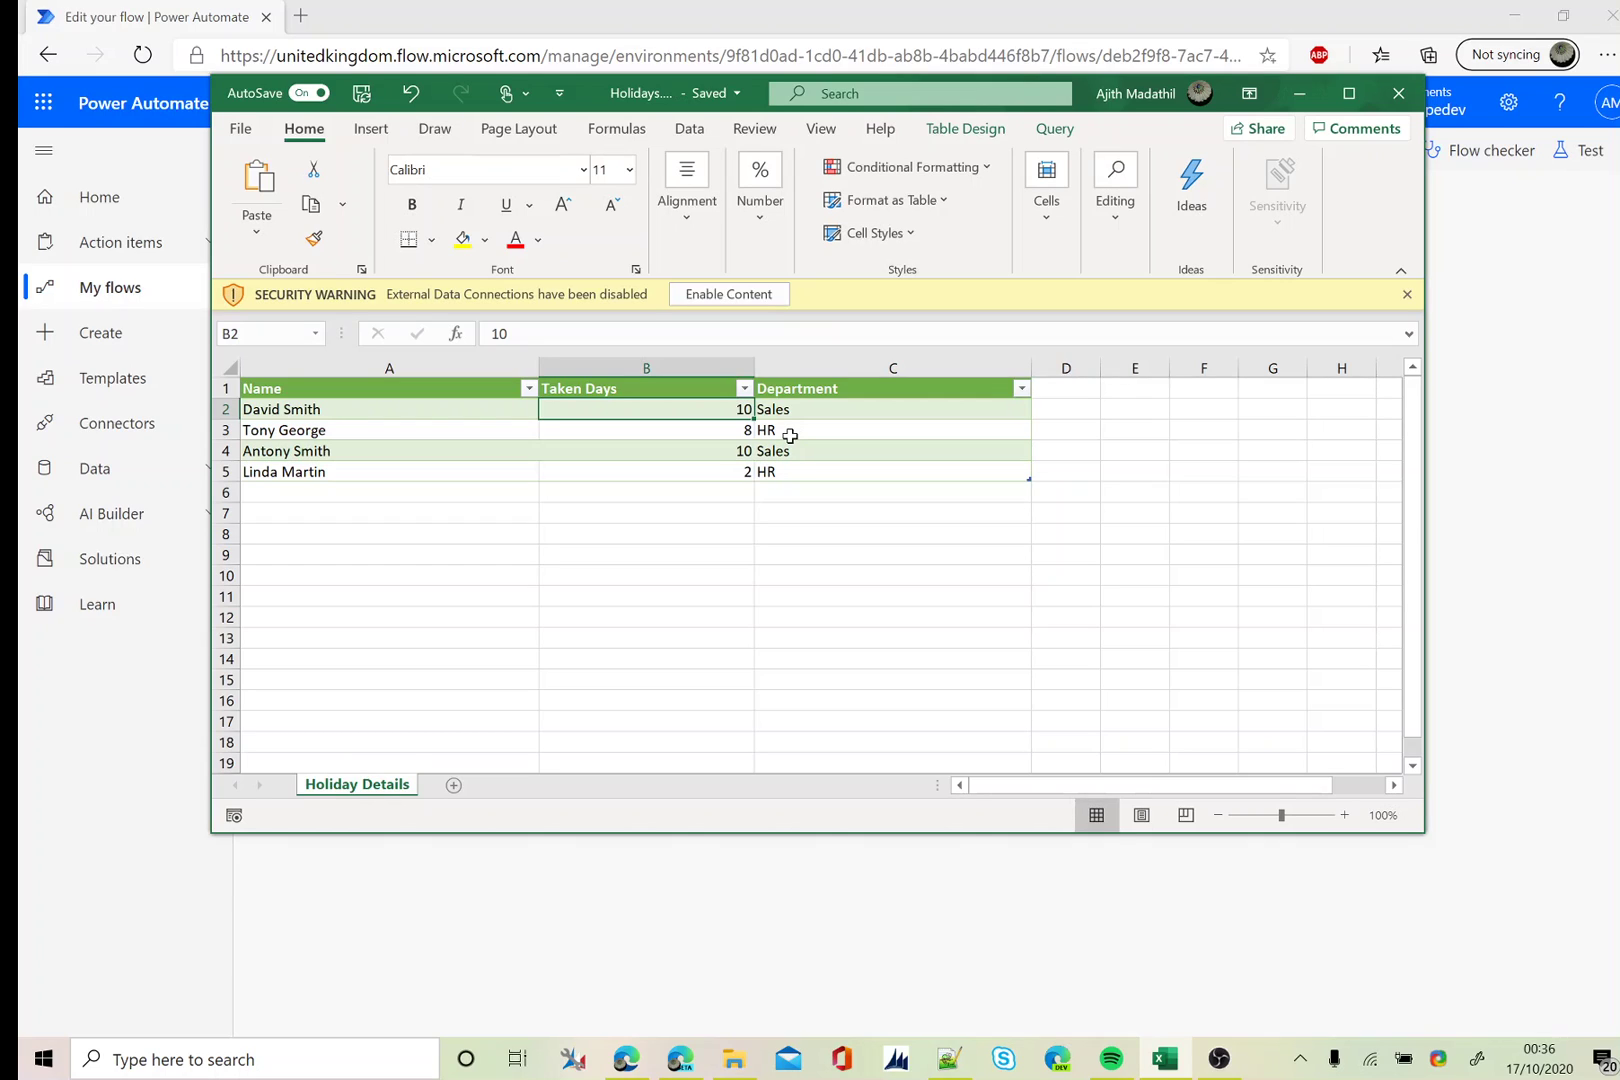
left_click(789, 434)
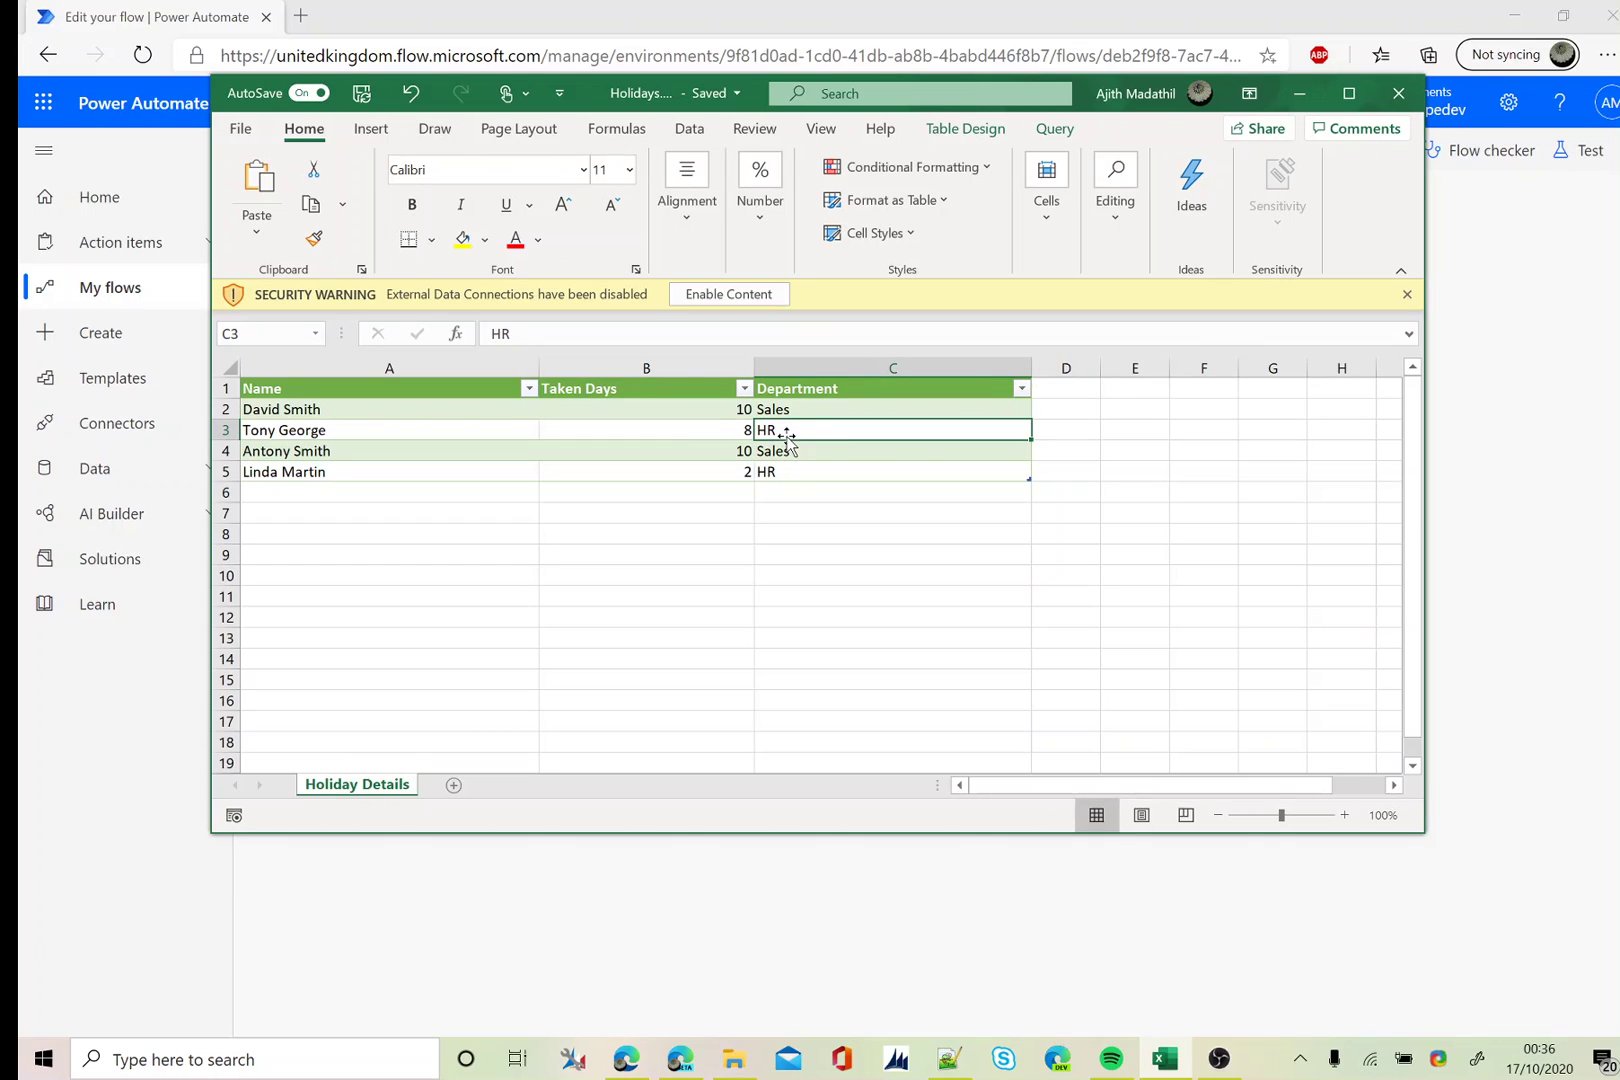
left_click(226, 430)
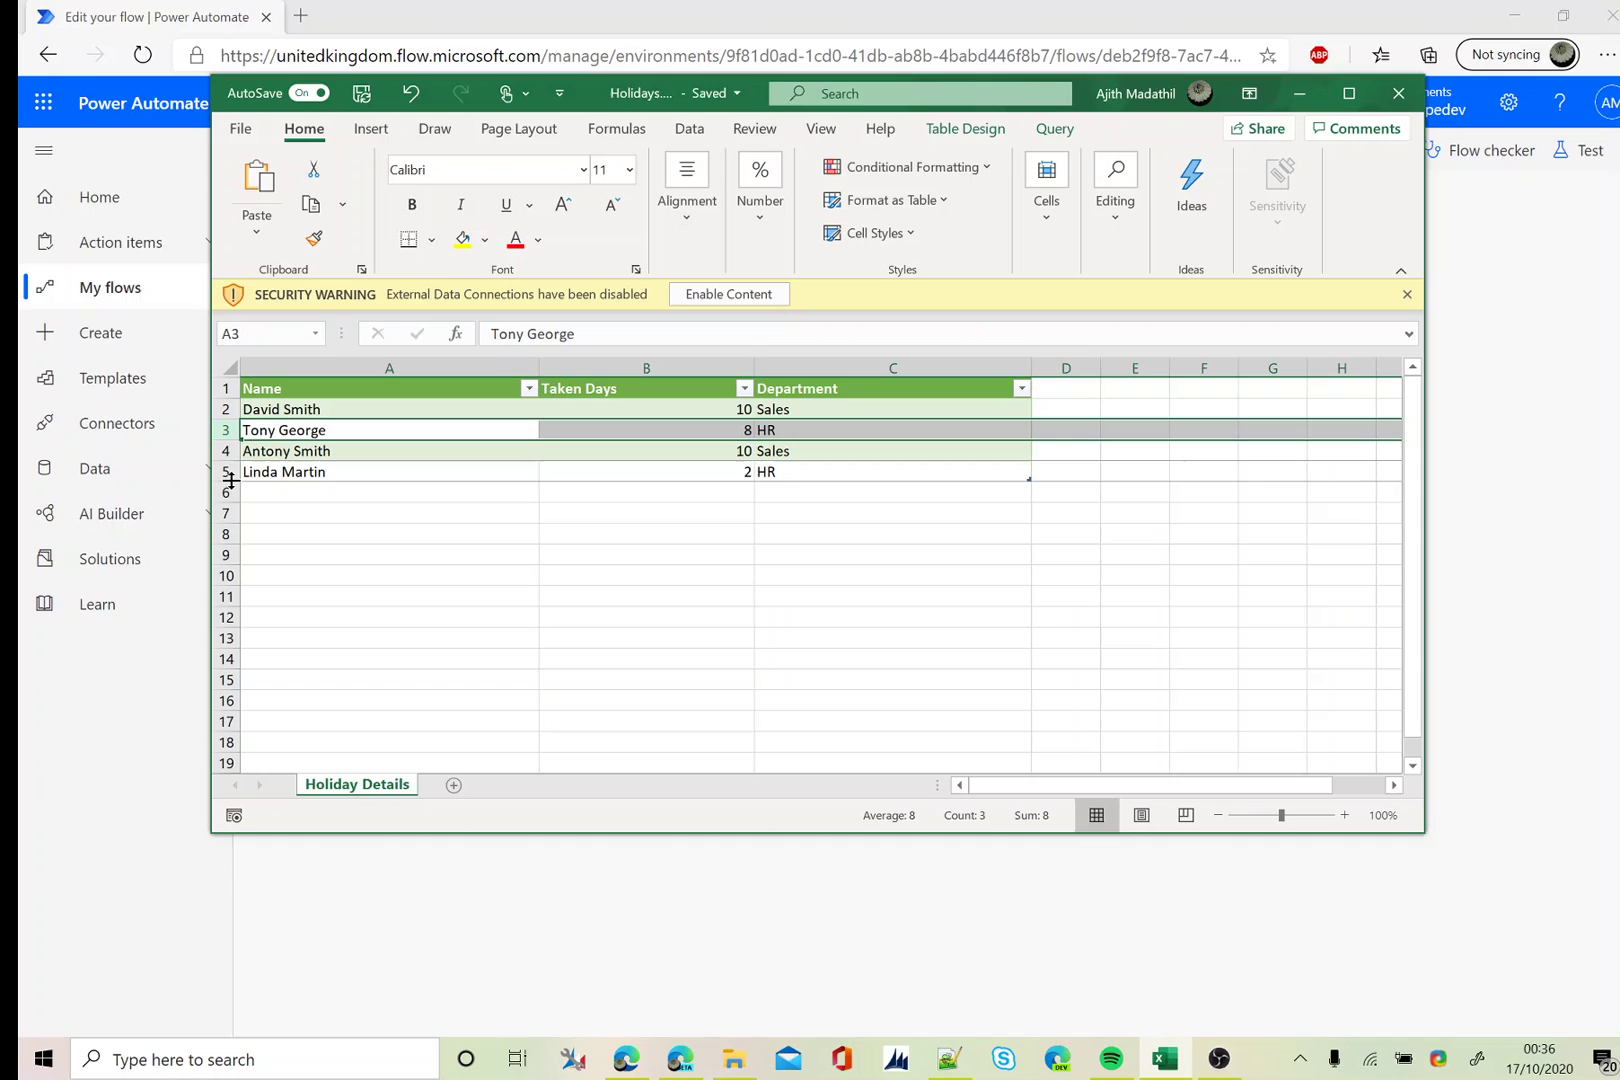
left_click_drag(230, 483, 229, 483)
left_click(226, 474)
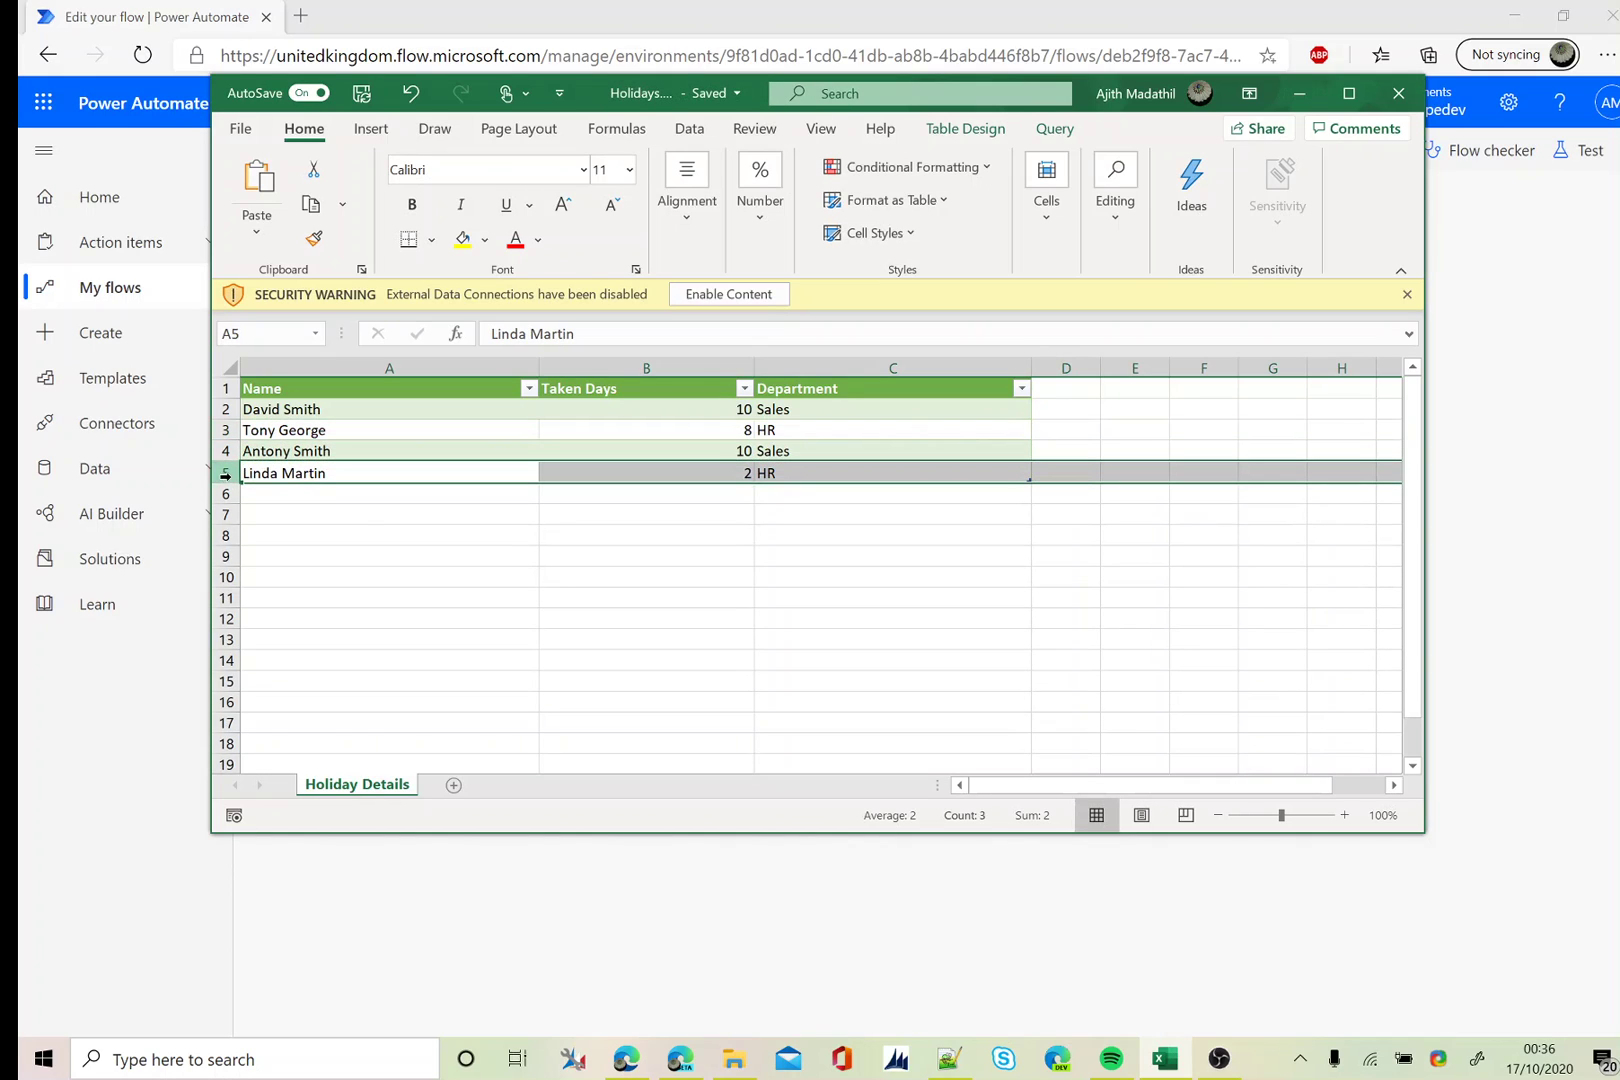
left_click(780, 942)
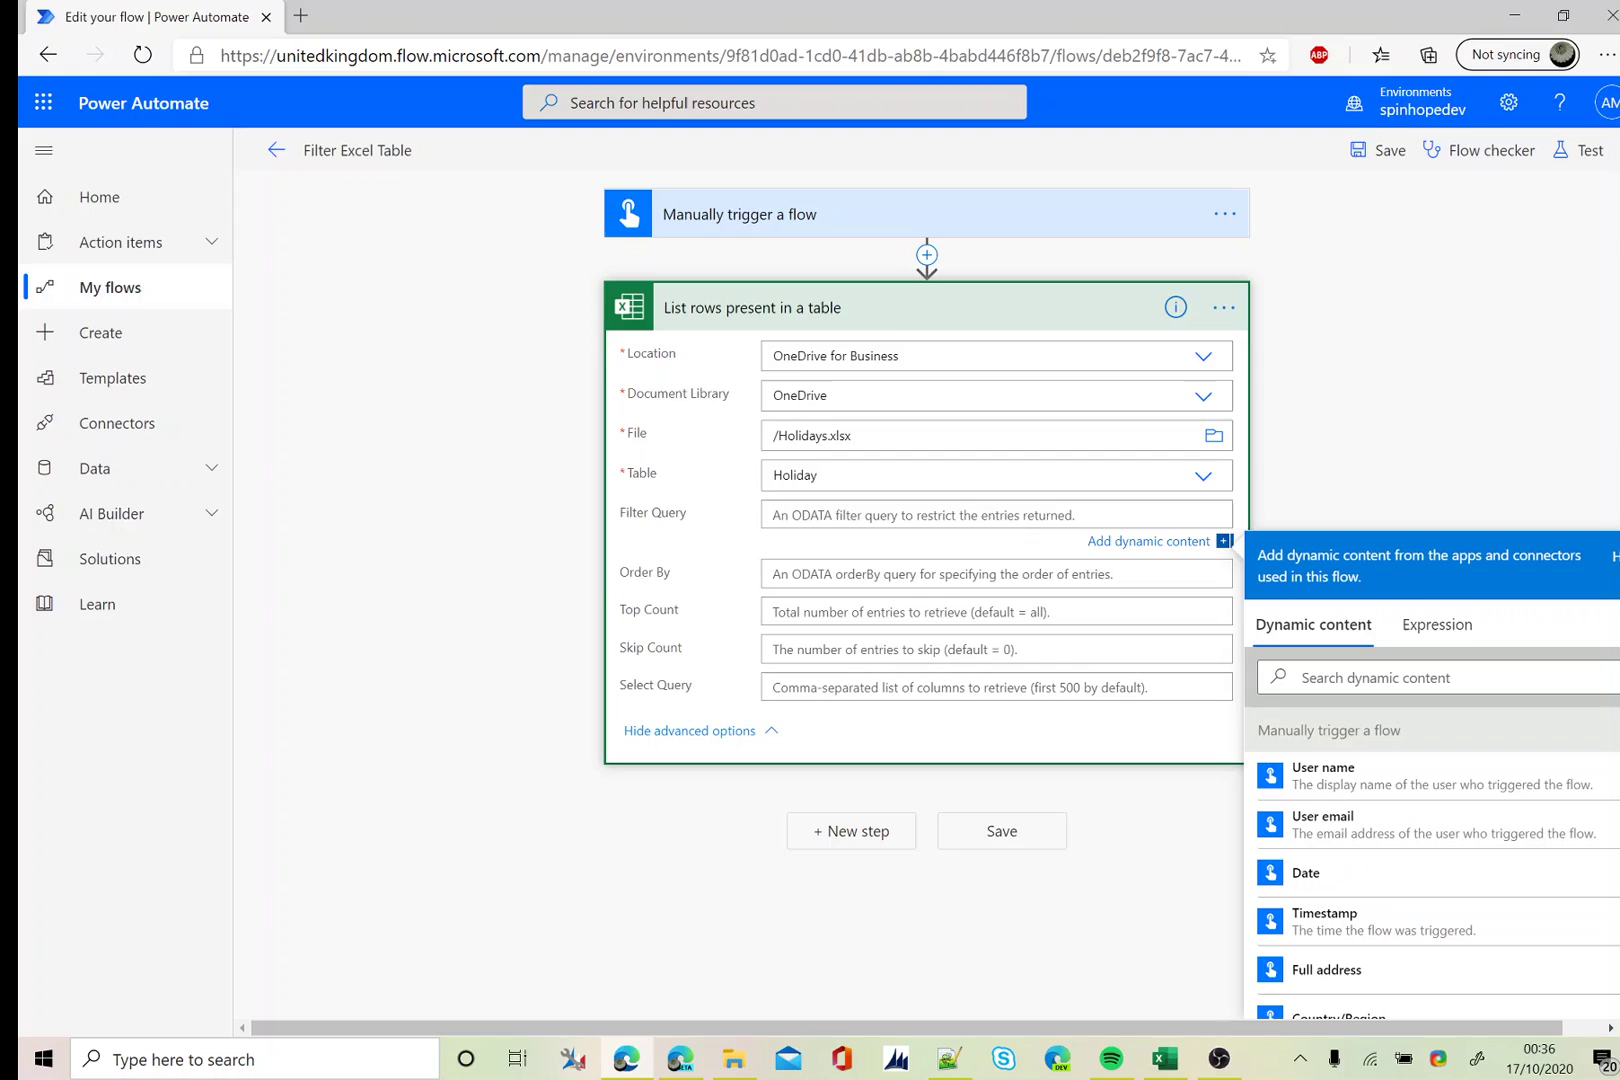
type("Department e")
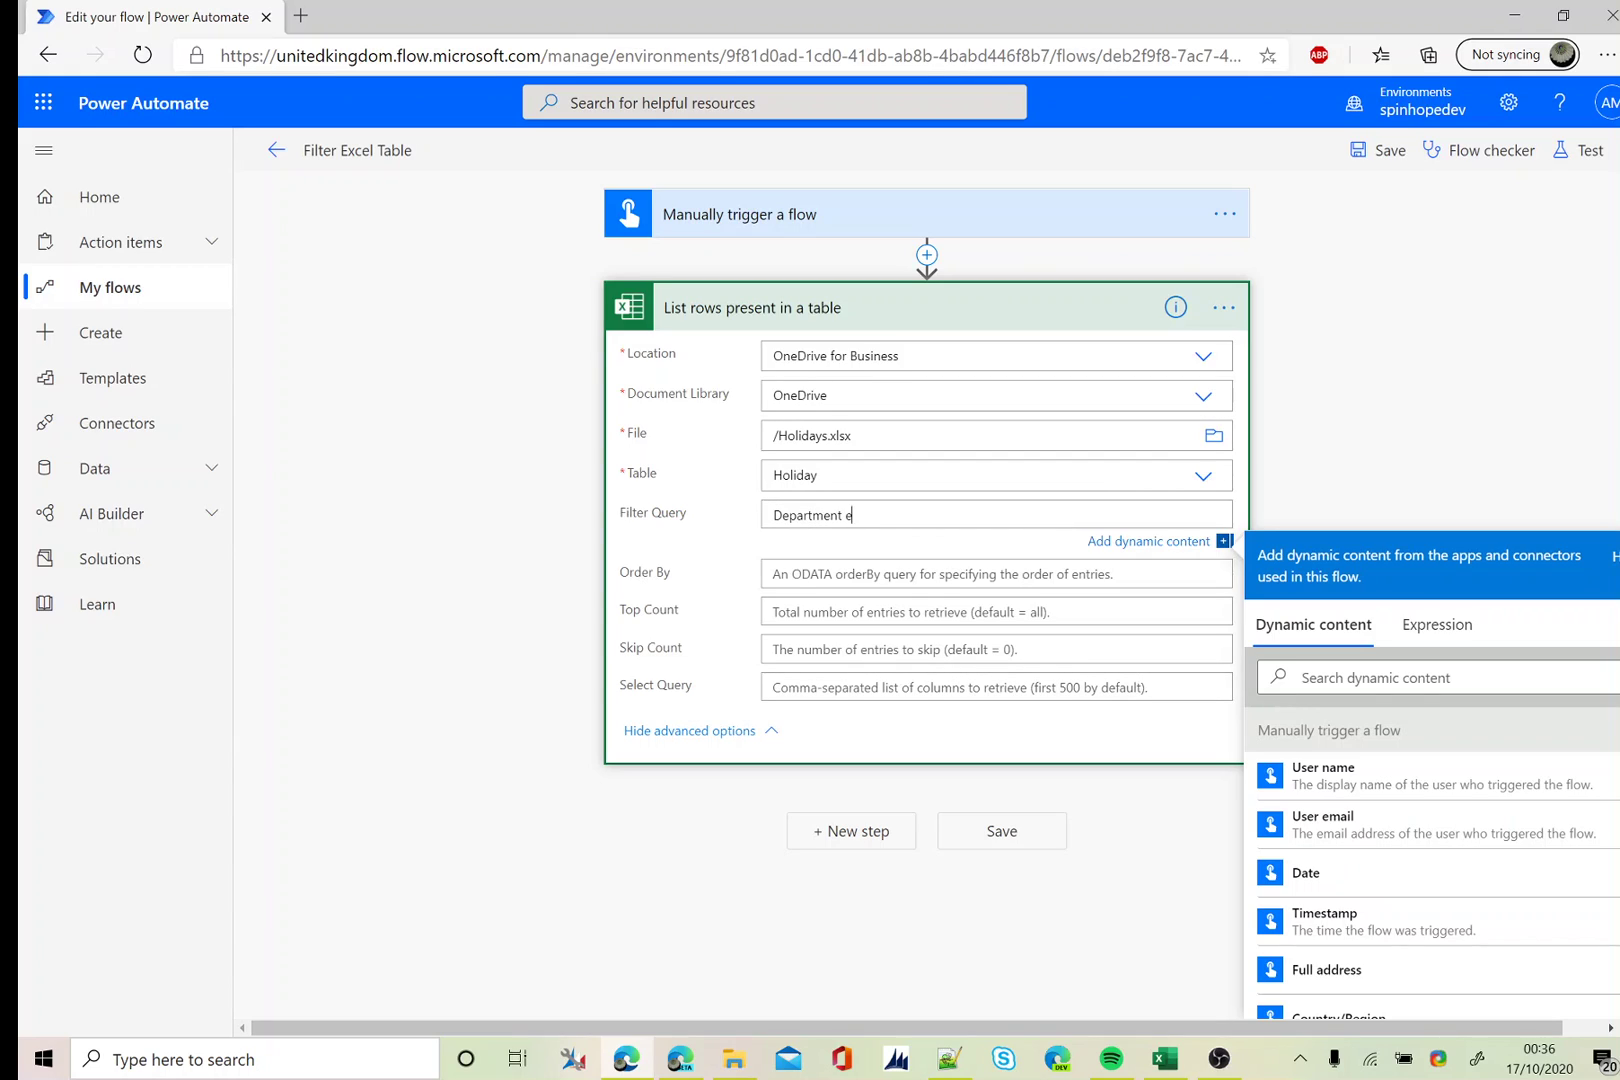
type(" 'HR")
Add a Data Operation Compose action as the next step
left_click(835, 831)
type("compose")
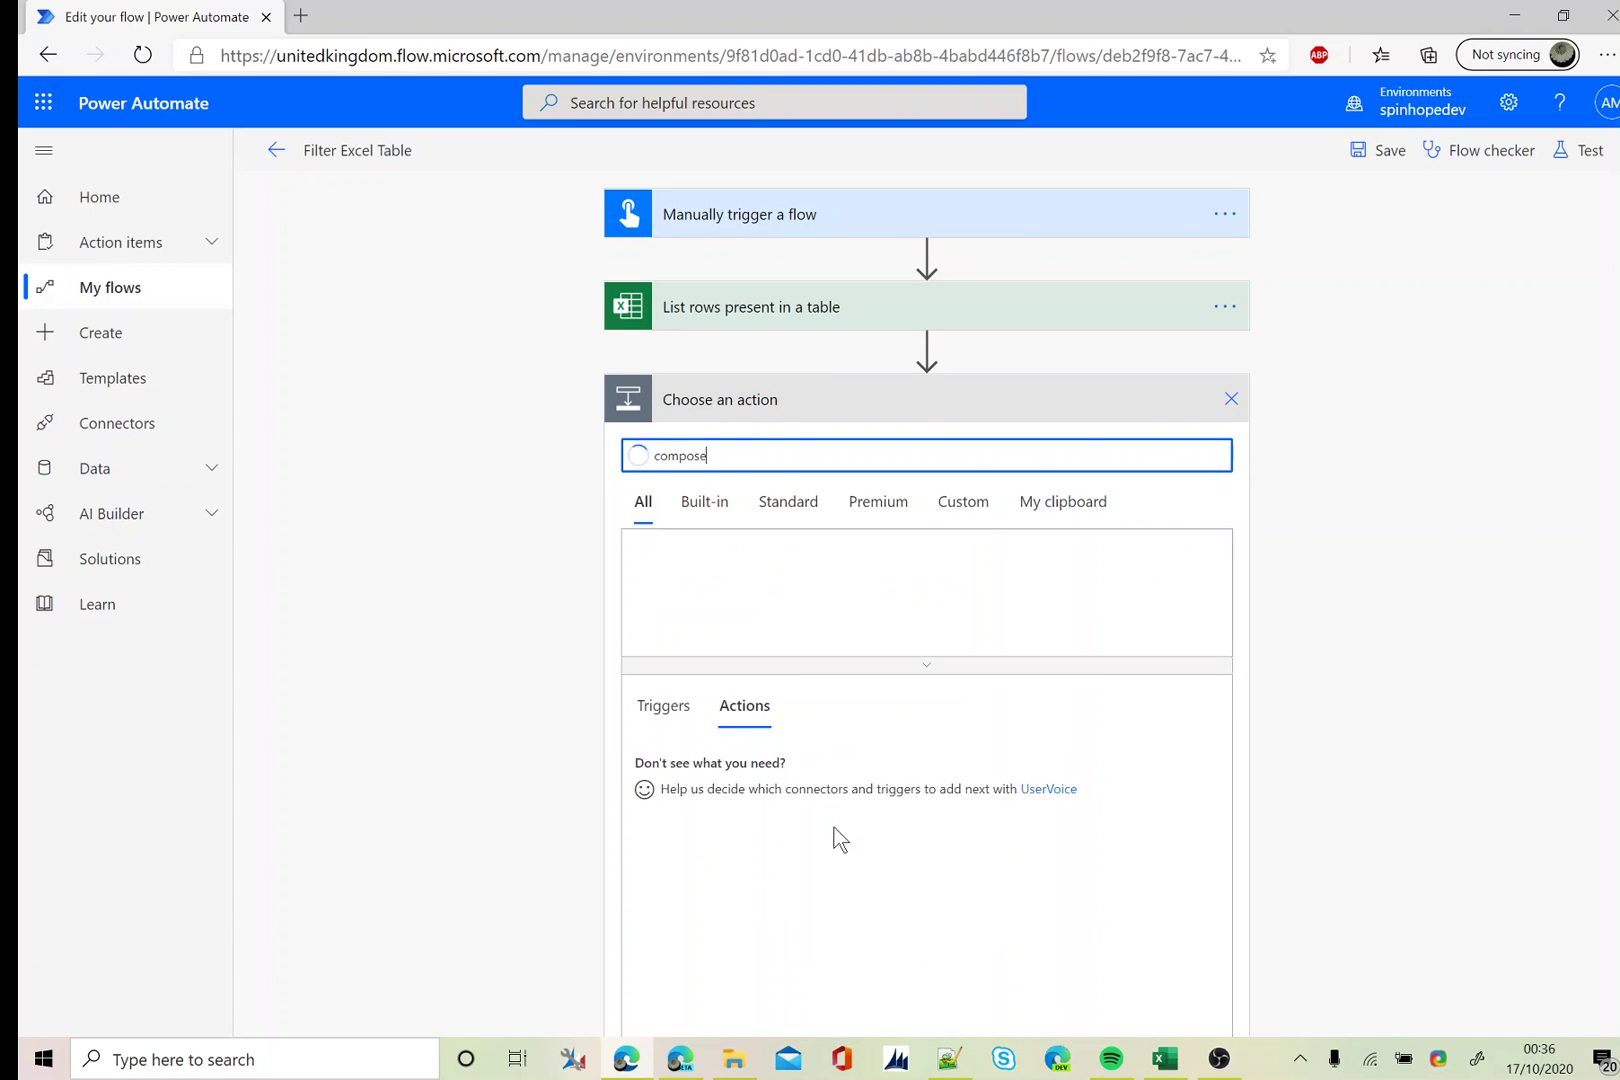
left_click(671, 583)
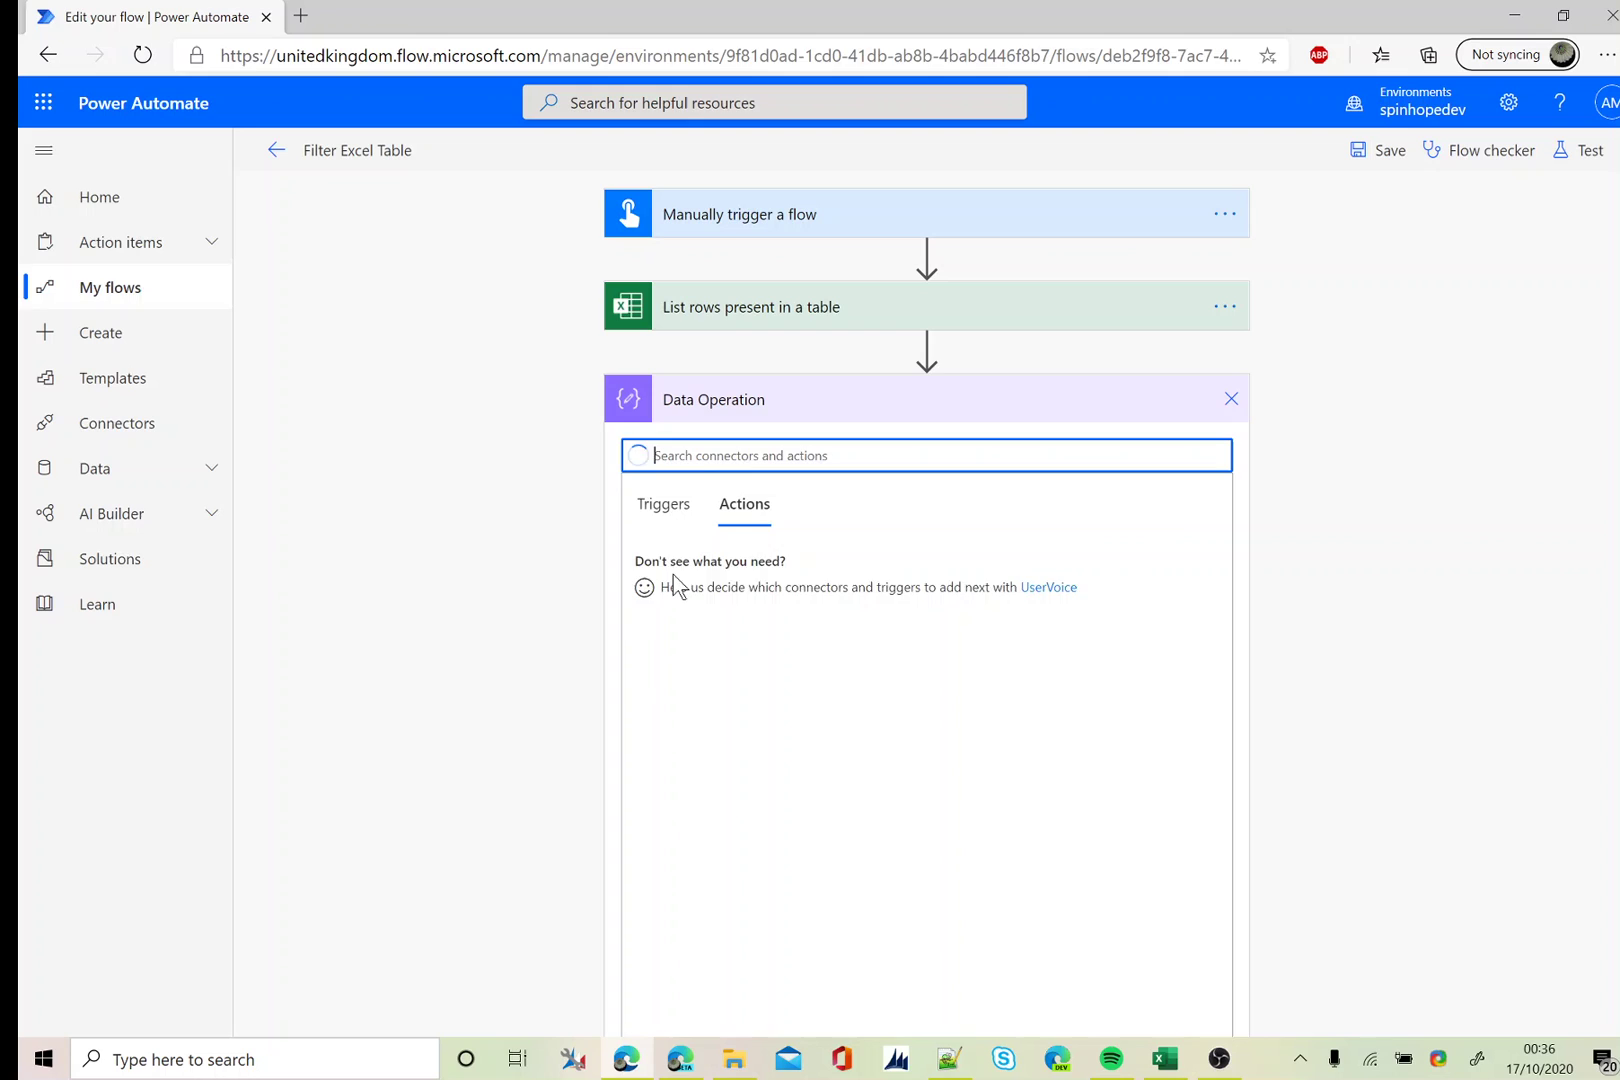
left_click(715, 561)
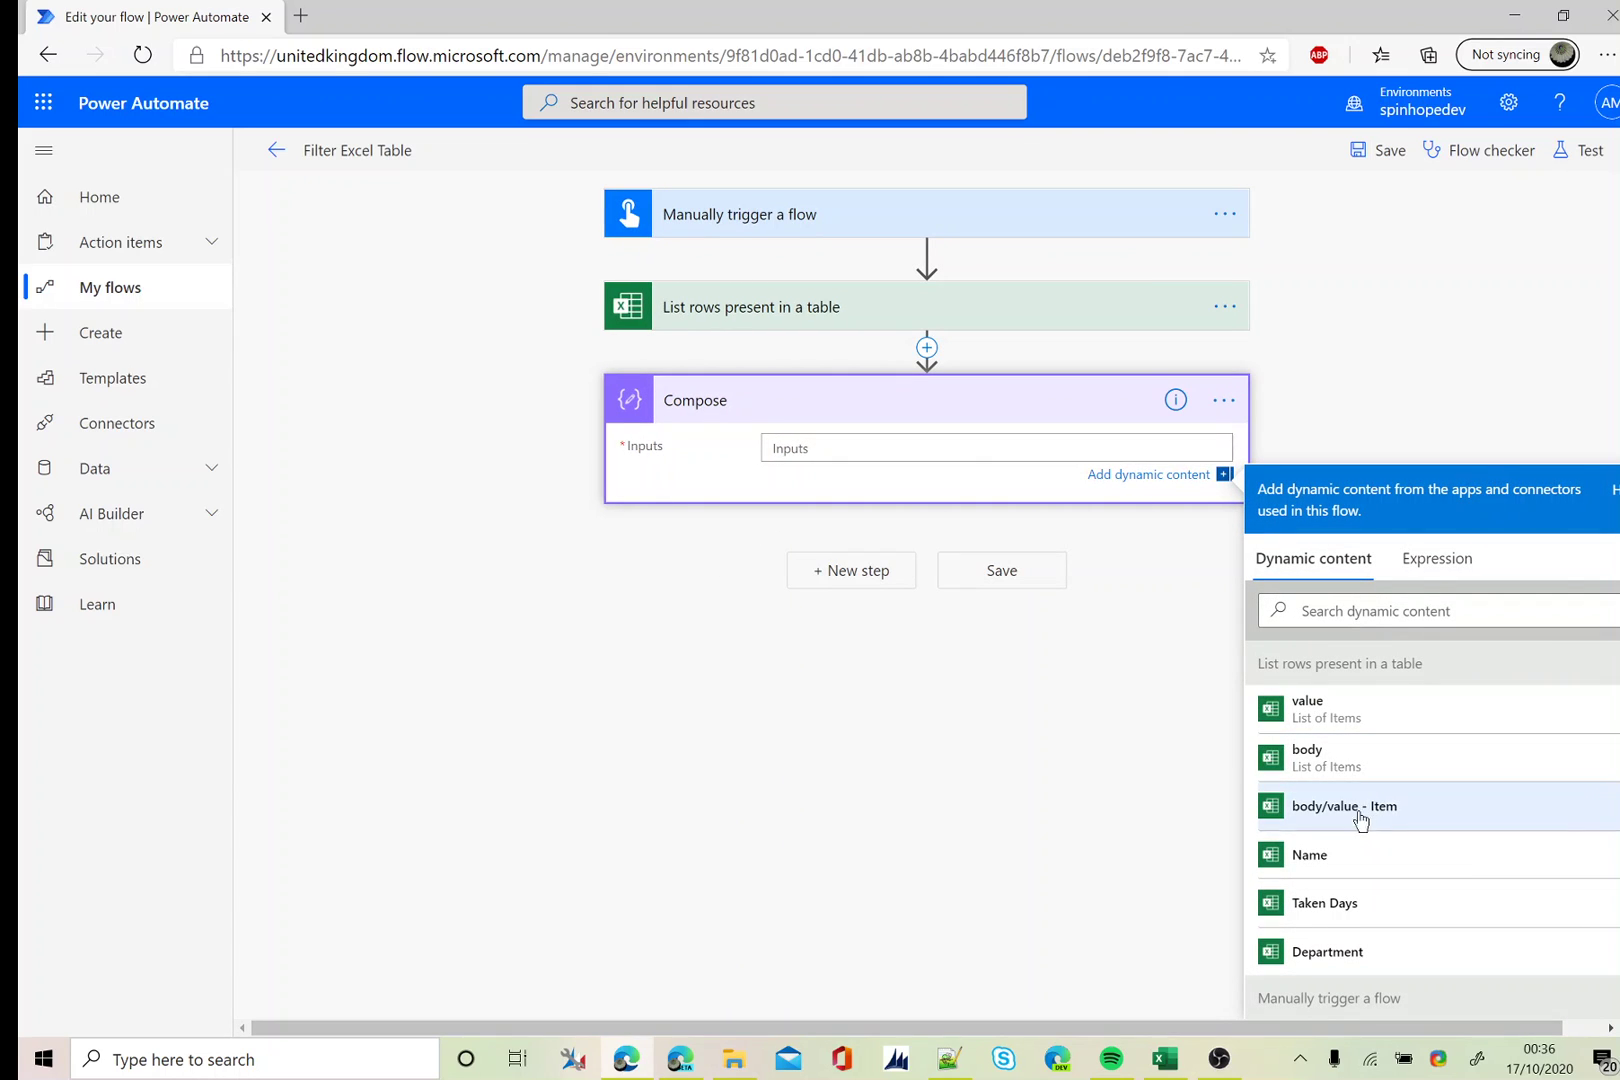
scroll(1361, 866, "down", 2)
scroll(1362, 866, "up", 2)
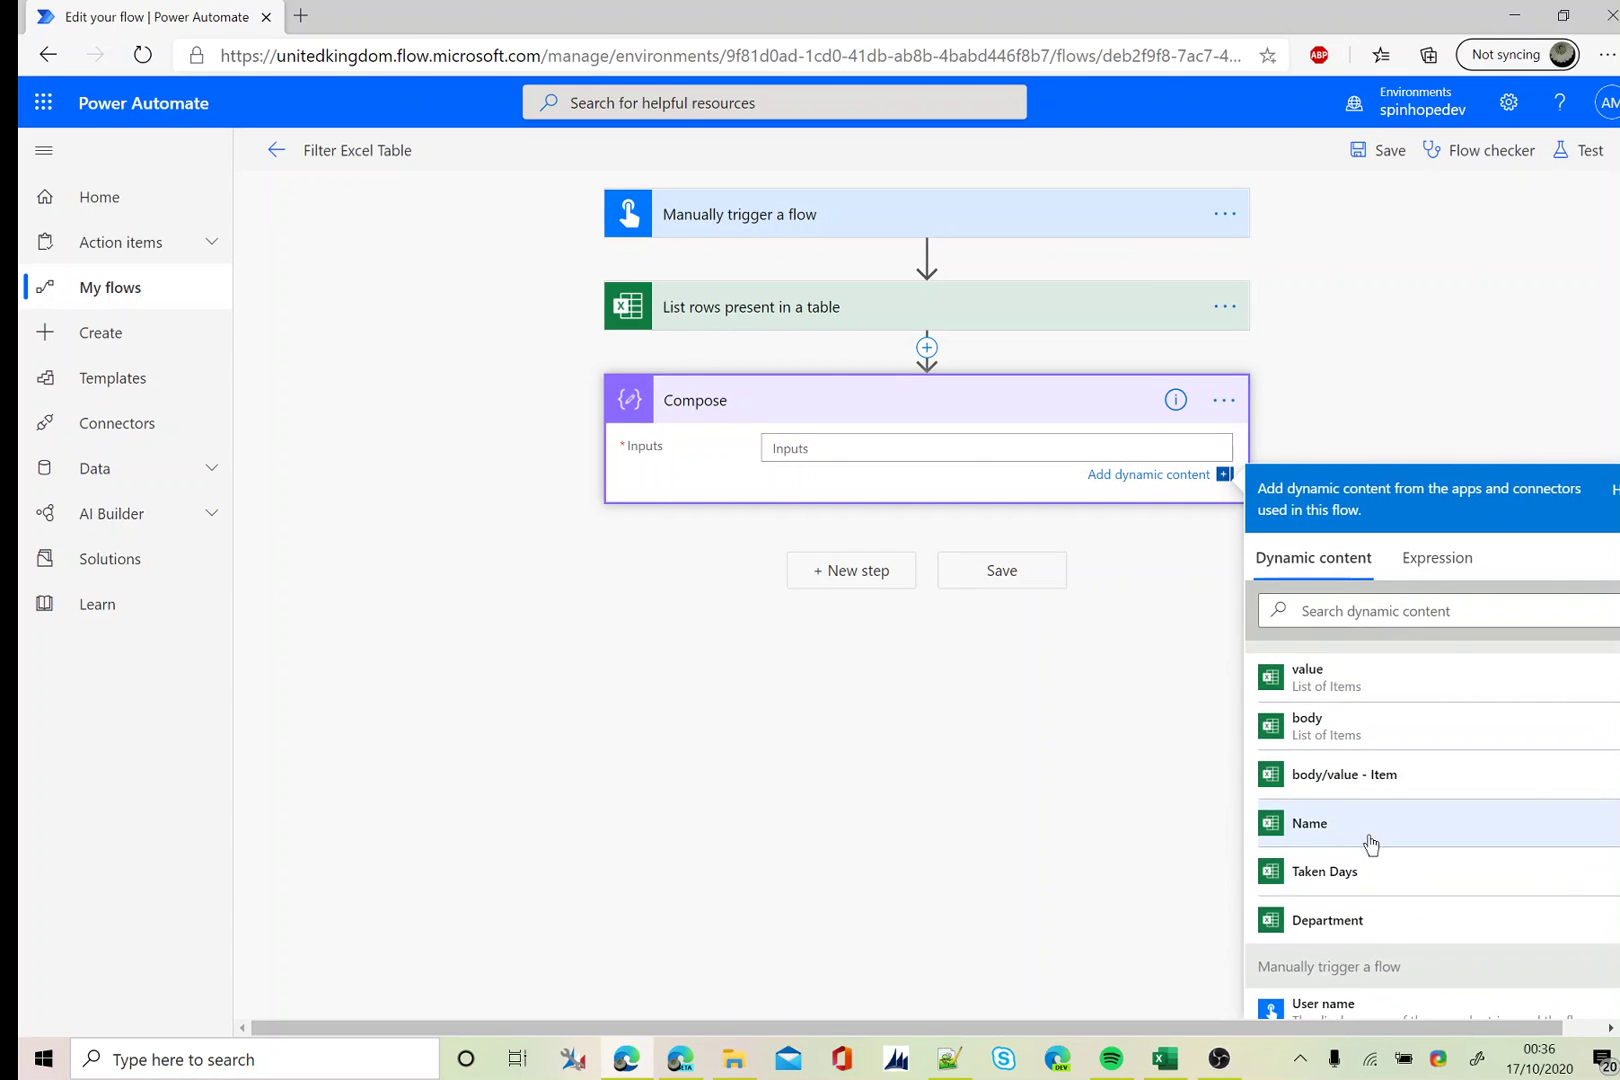
Compose Name - Taken Days - Department from dynamic content inside the Apply to each loop
left_click(1311, 823)
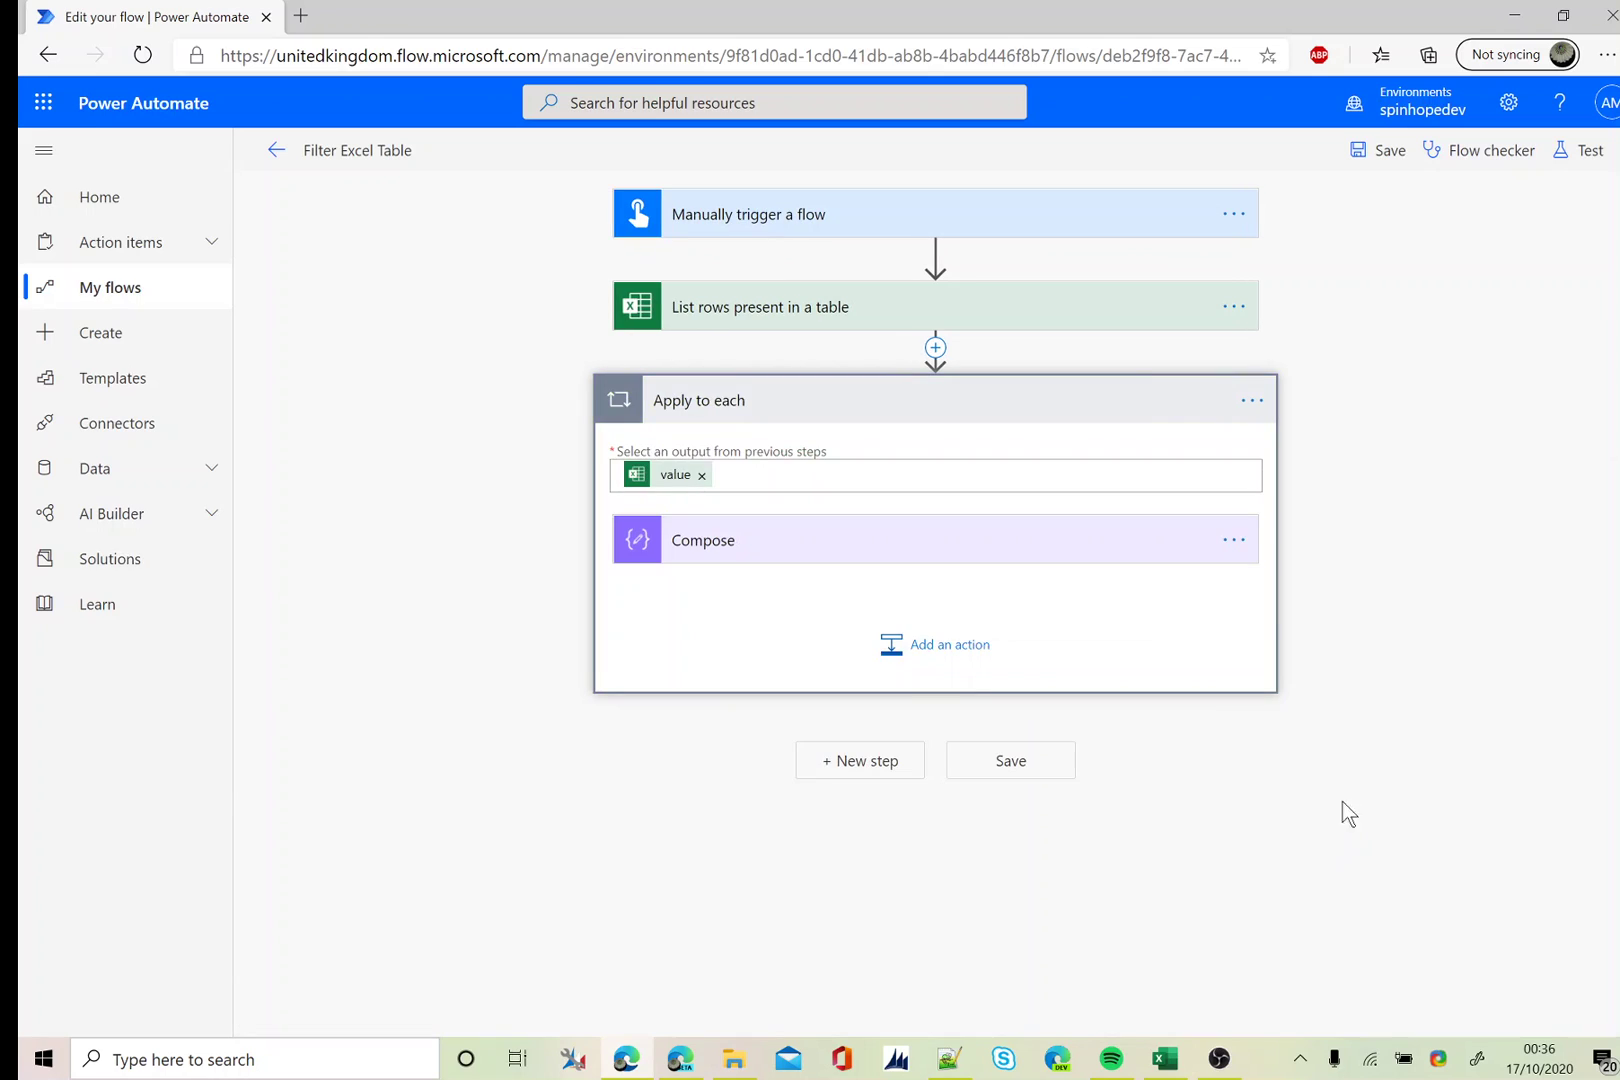
left_click(828, 555)
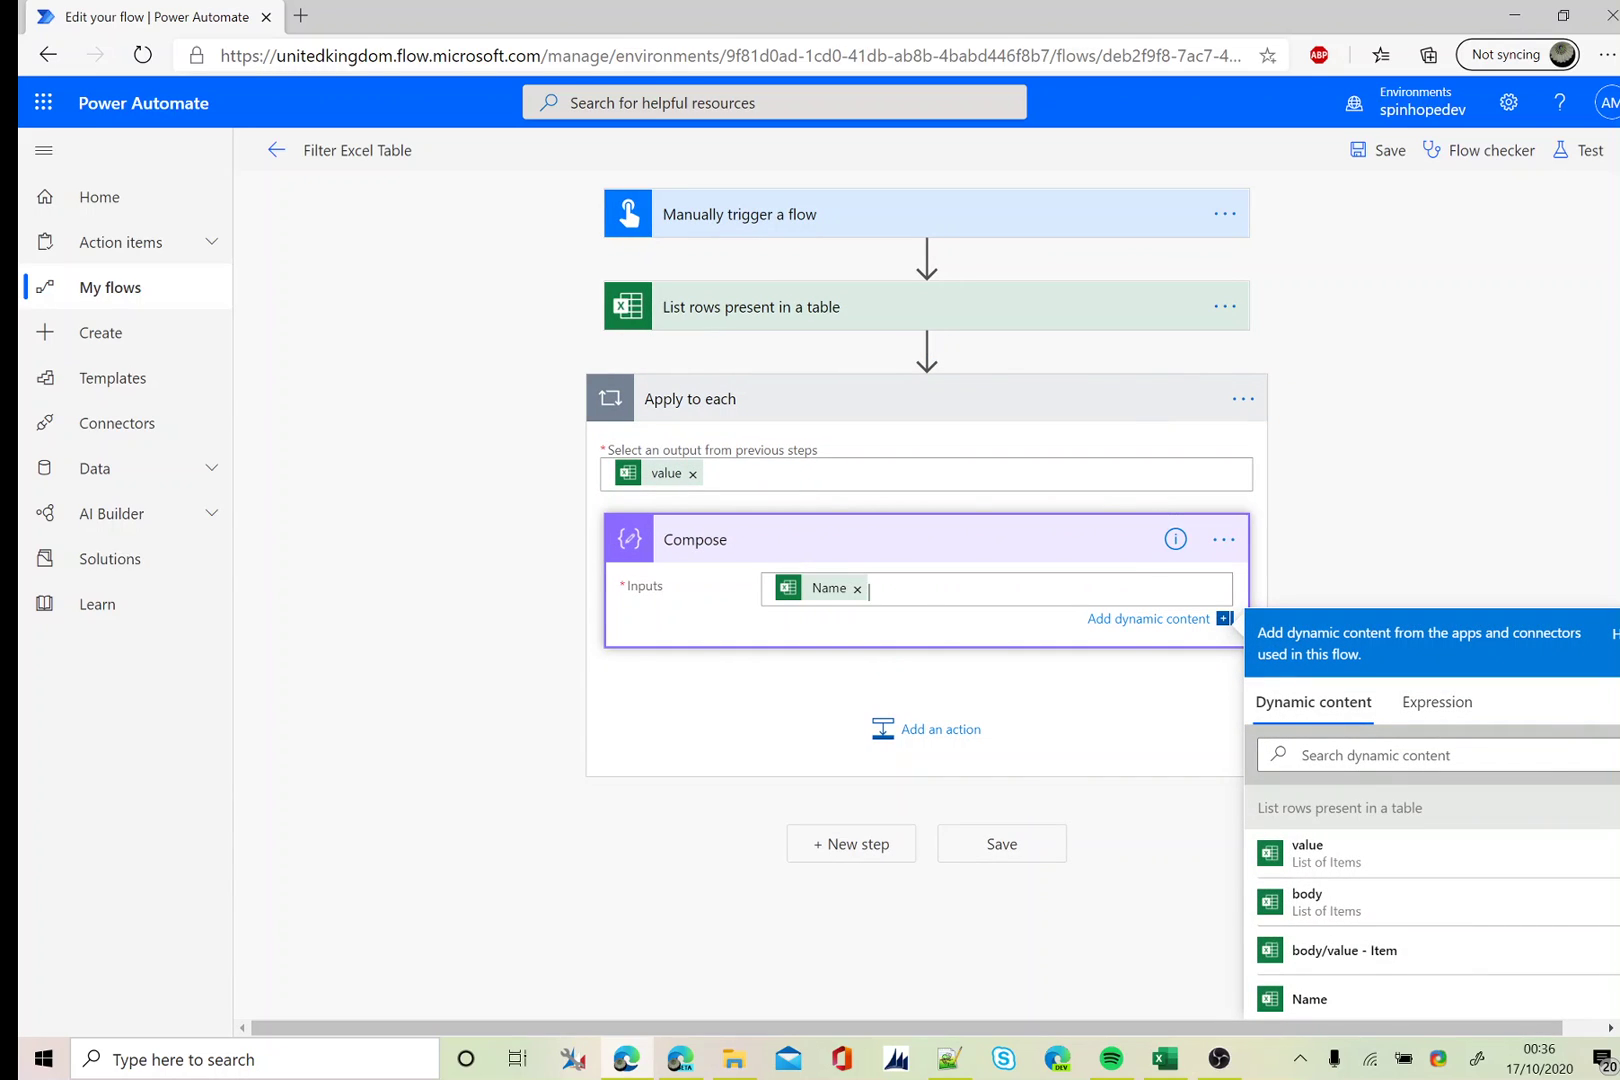
type(" -")
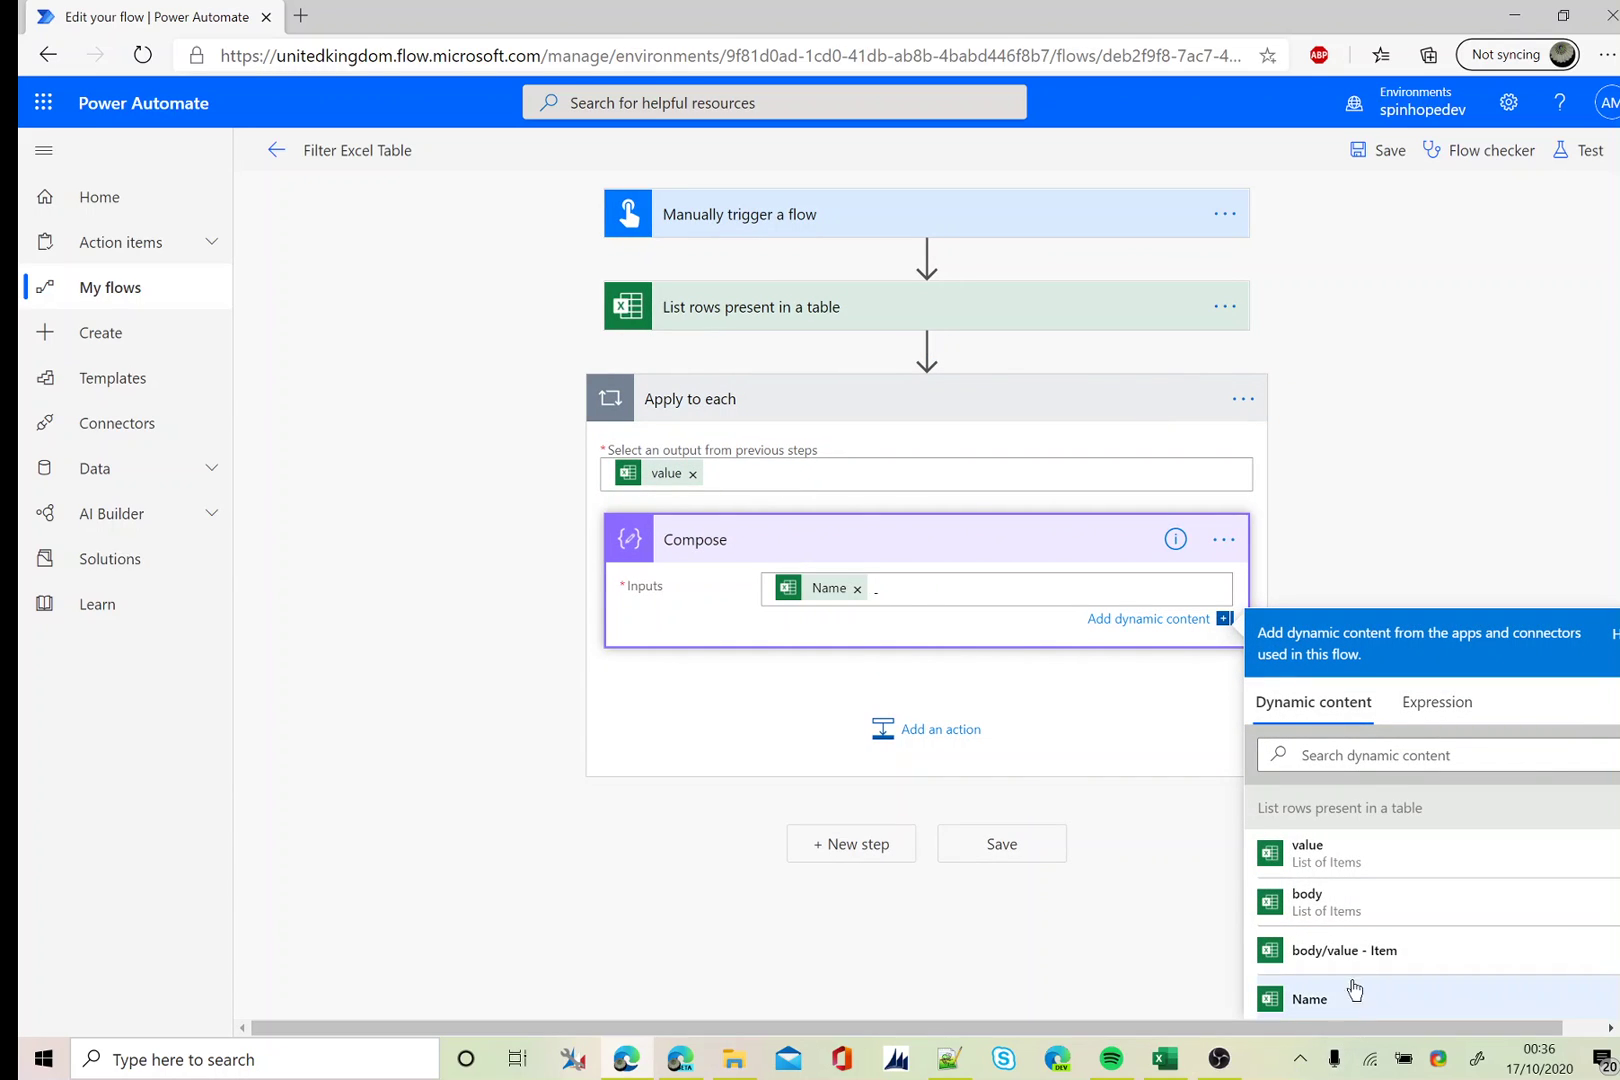
scroll(1362, 873, "down", 3)
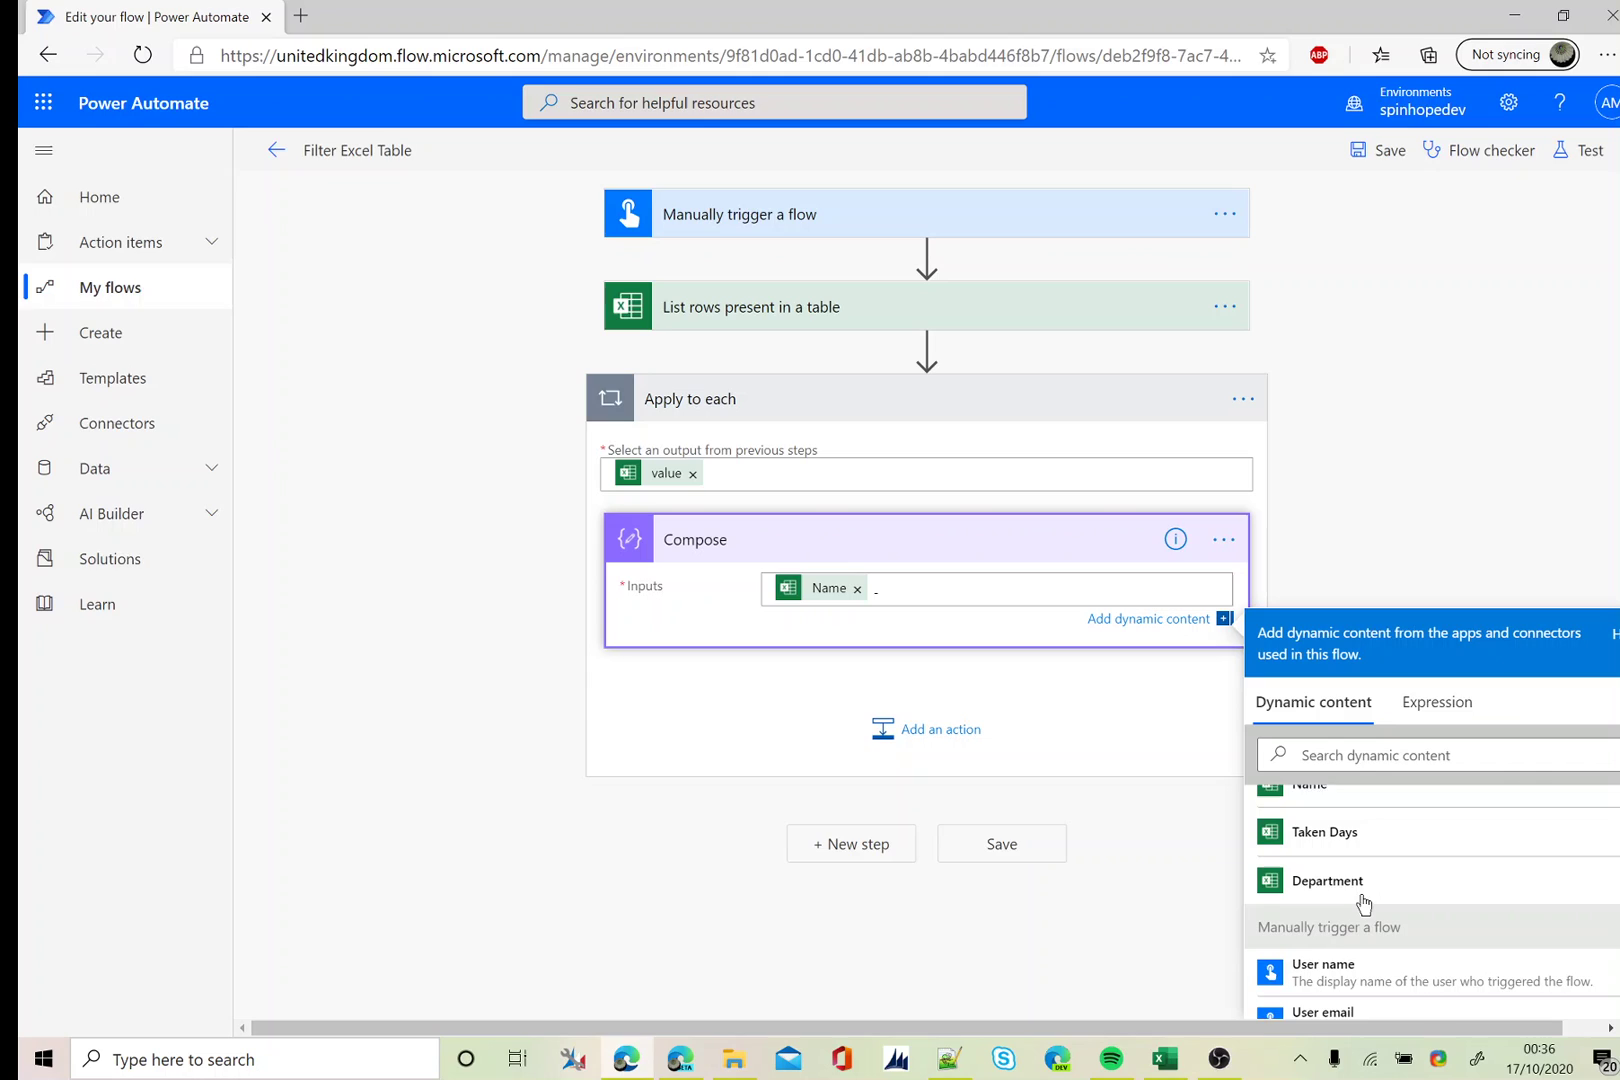
left_click(1341, 837)
type("Taken Days")
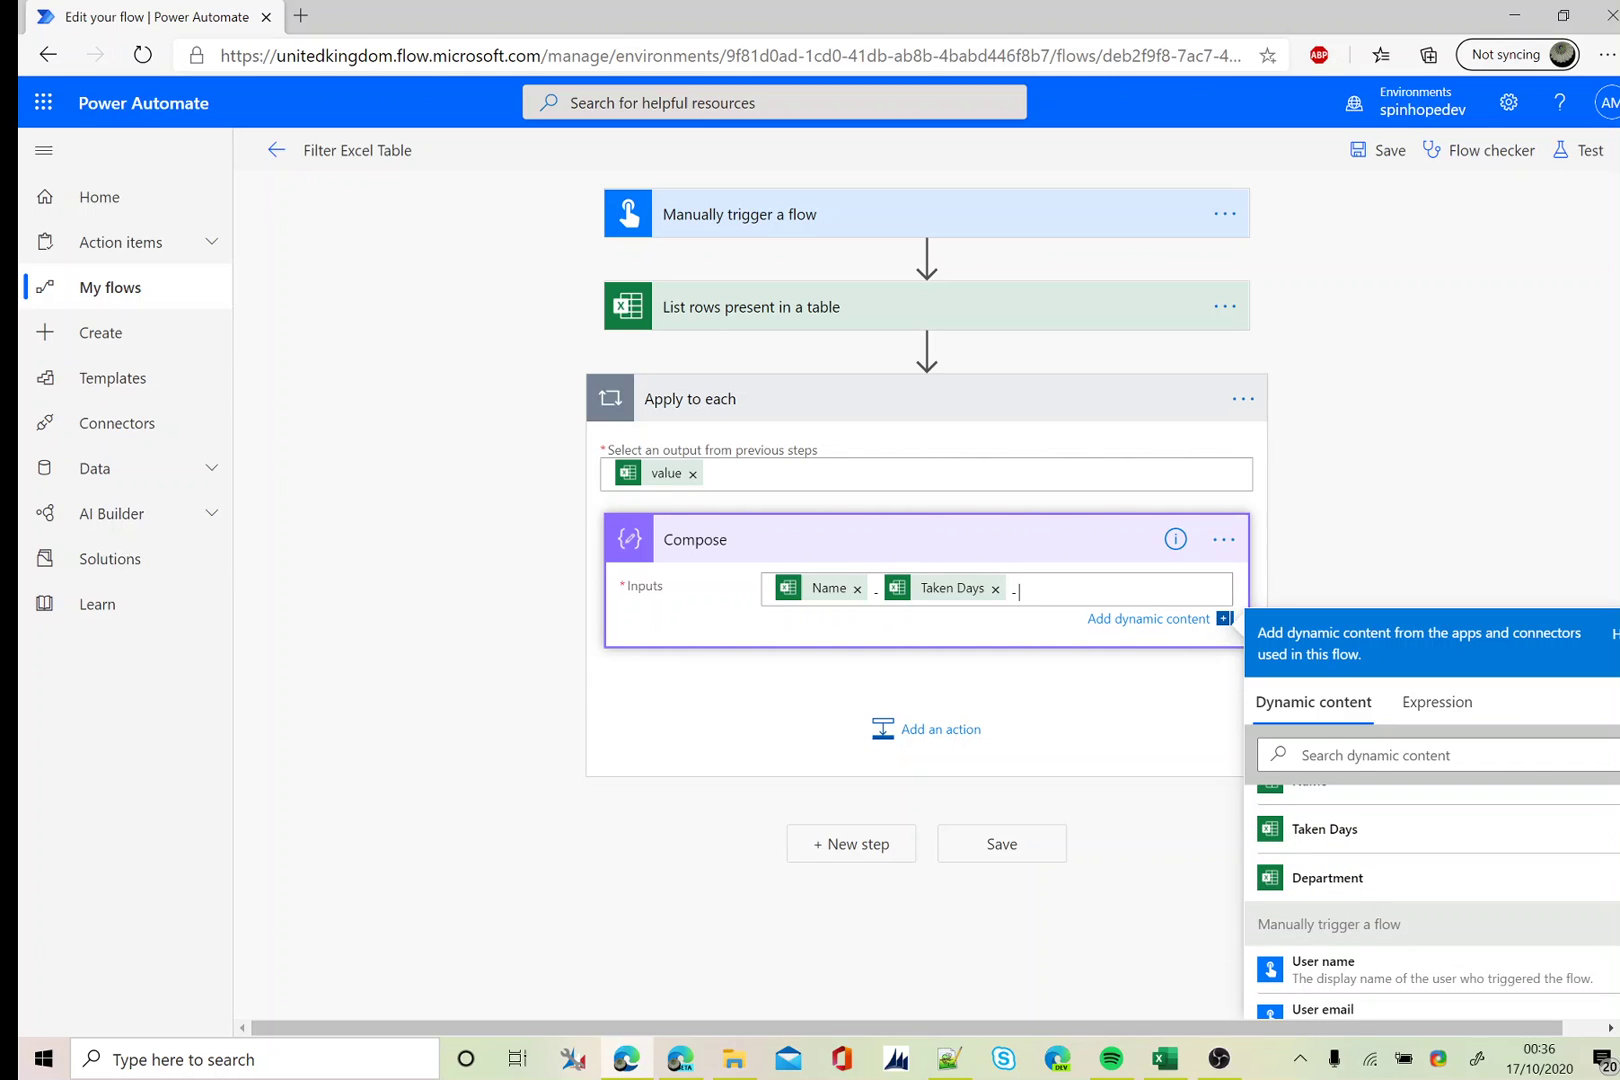
left_click(1344, 885)
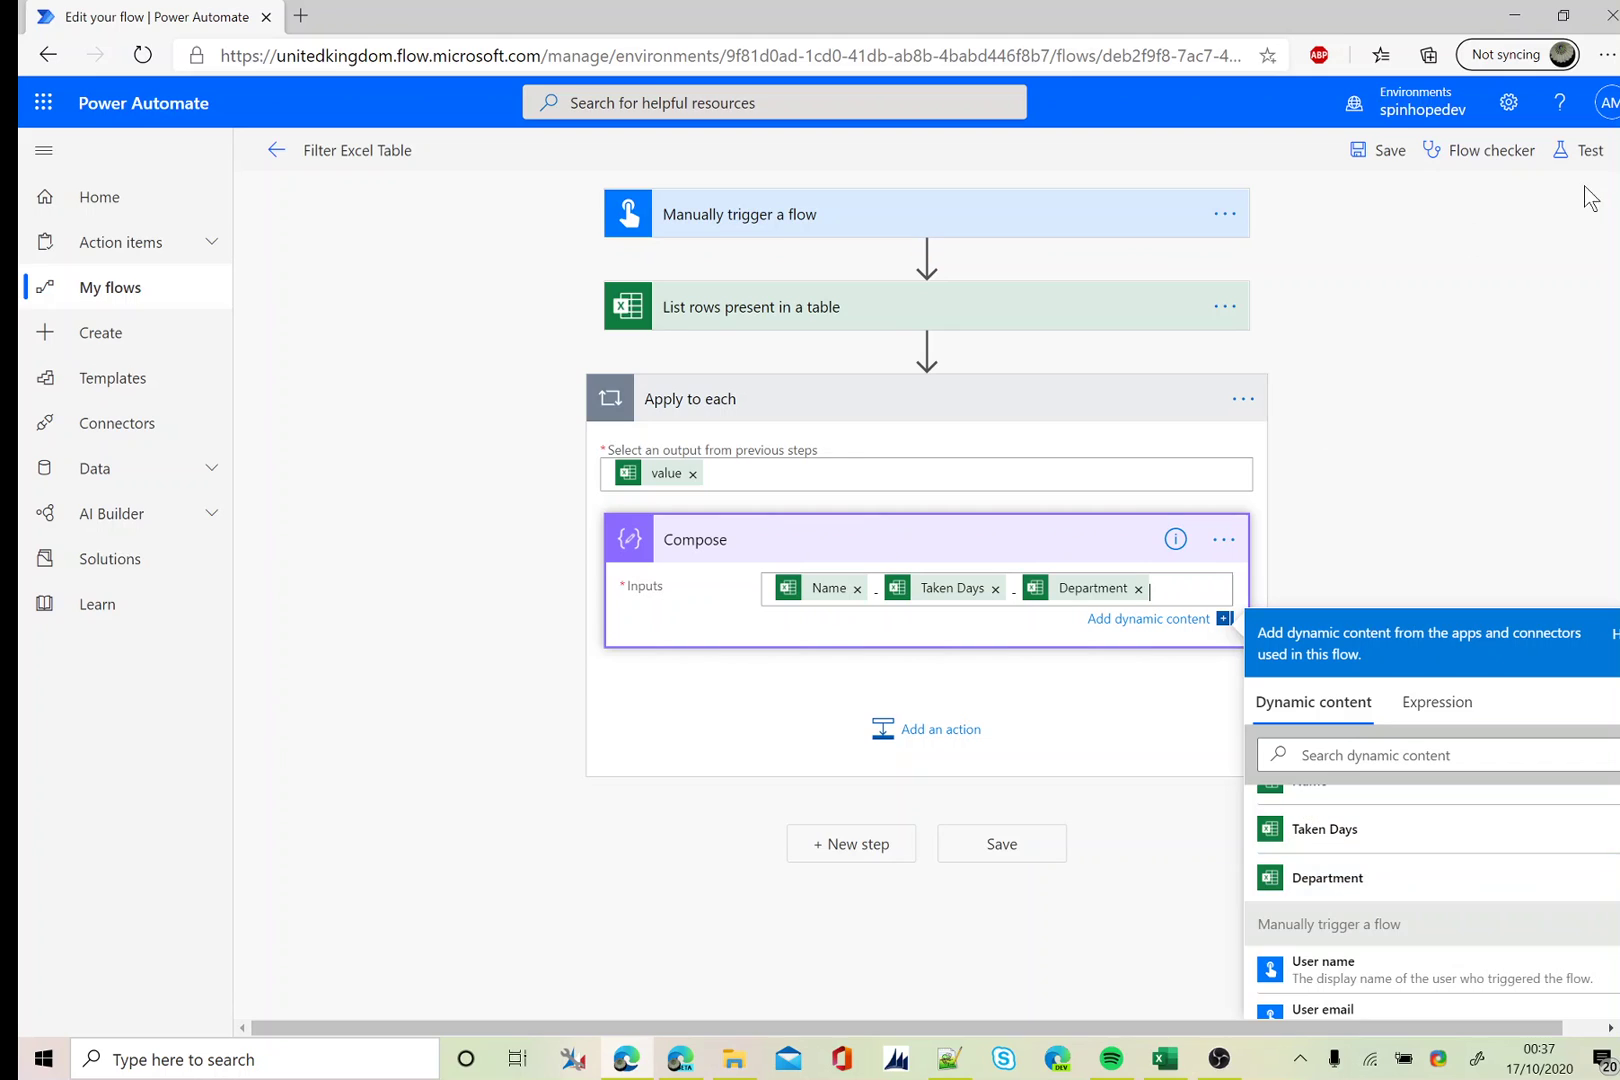
Save and run a manual test of the flow, then view its run
left_click(1575, 155)
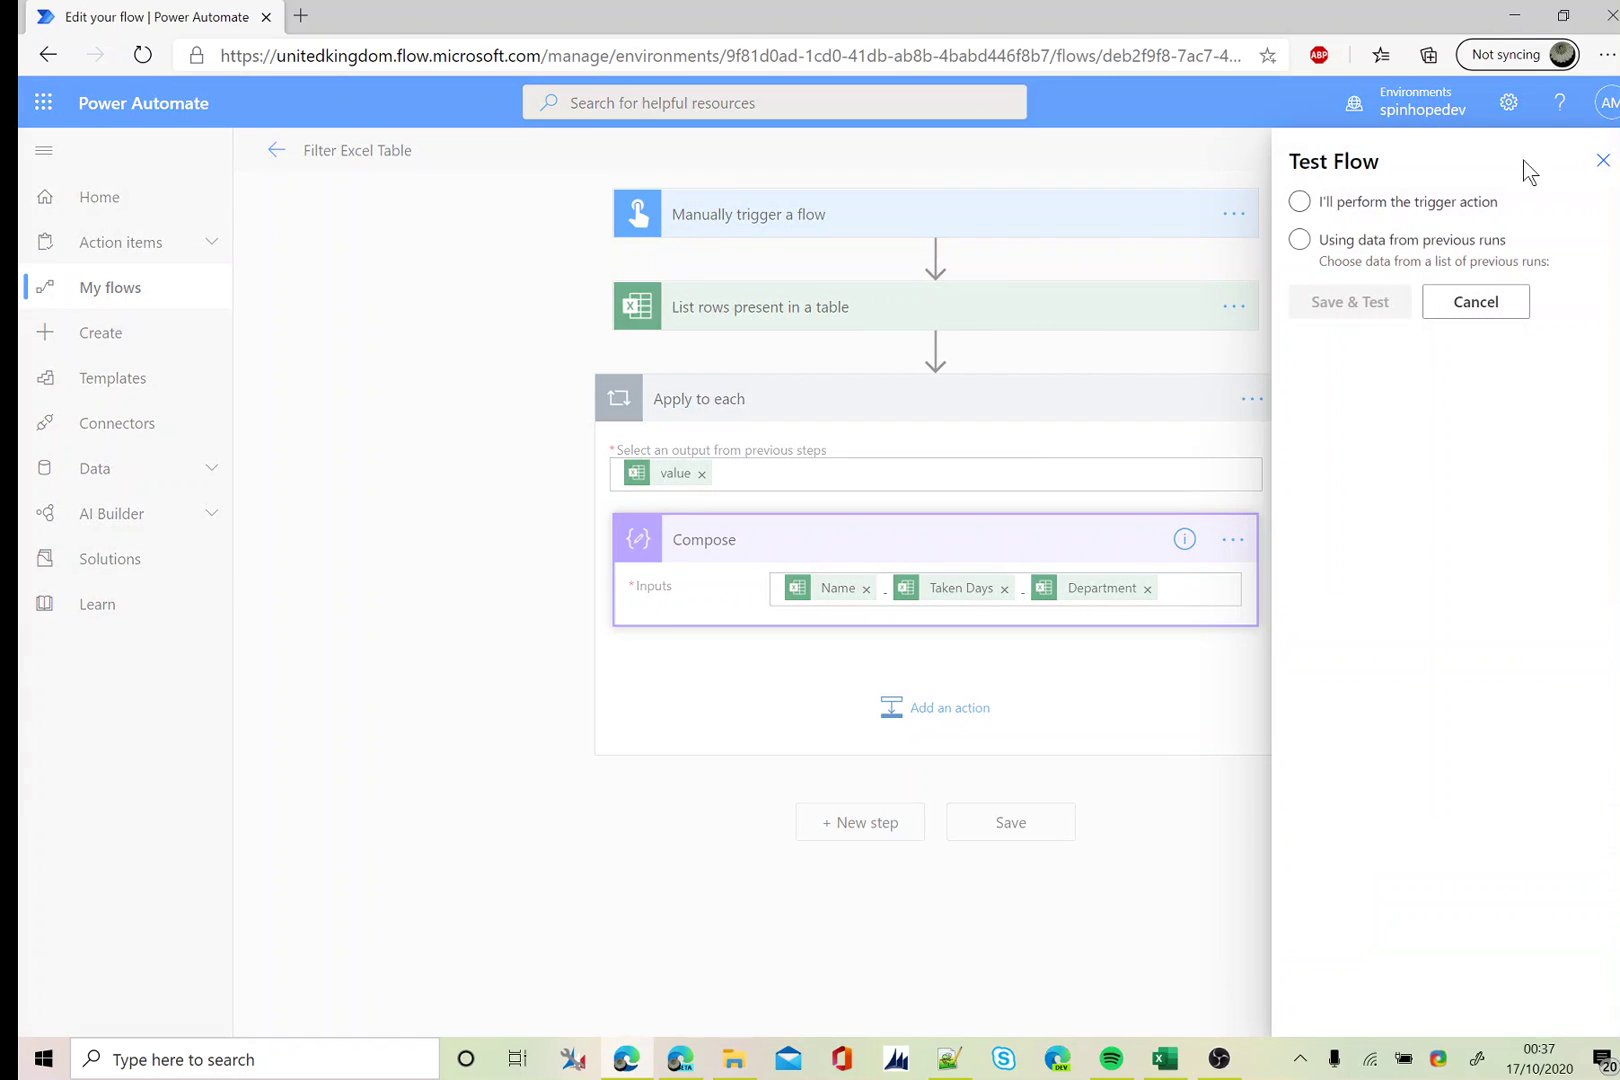
left_click(1336, 203)
left_click(1349, 301)
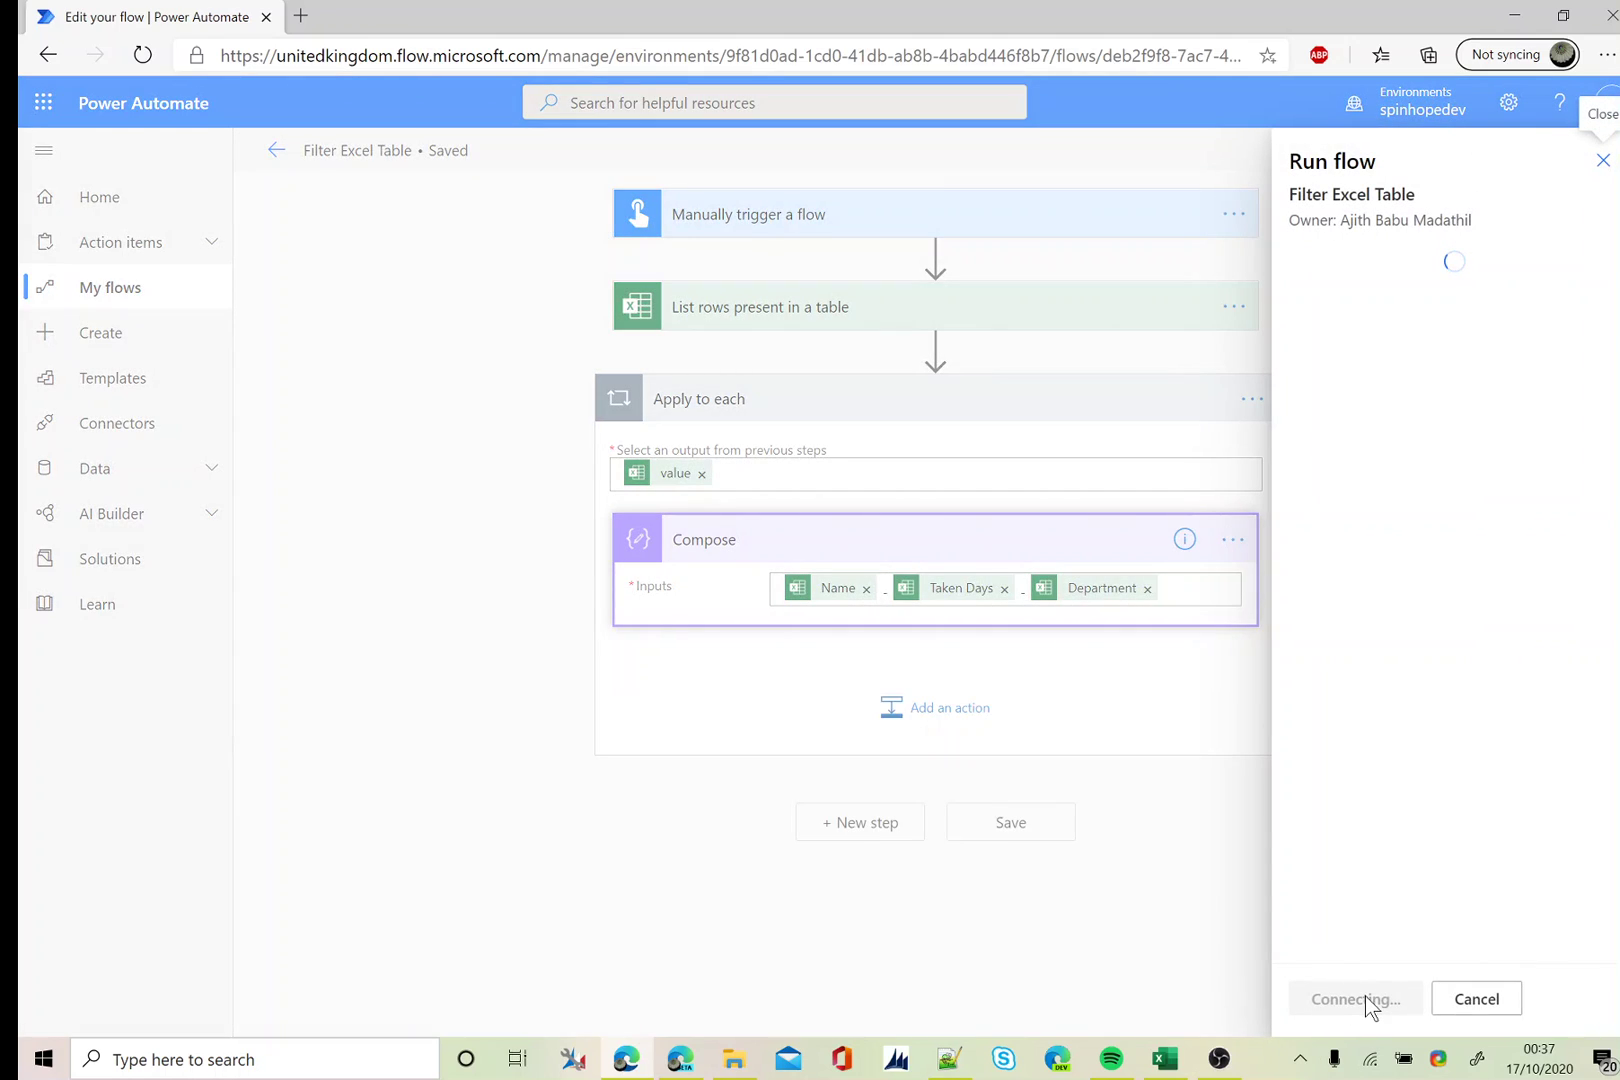
left_click(1366, 994)
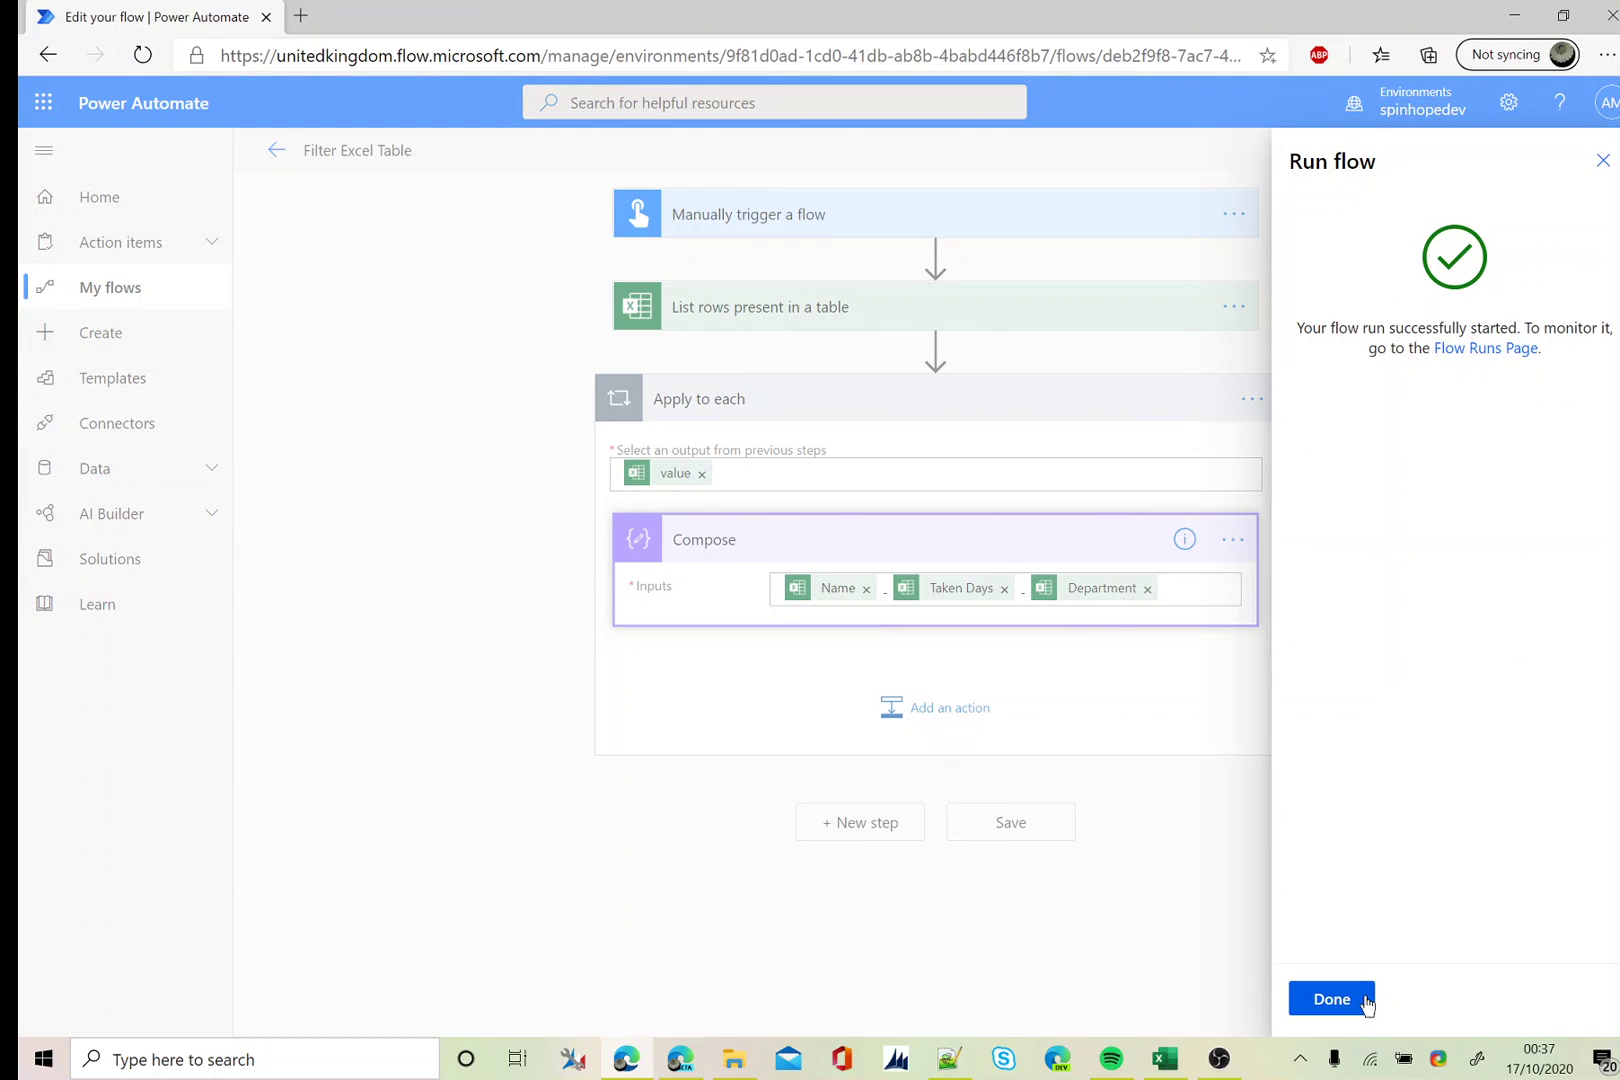
left_click(1366, 994)
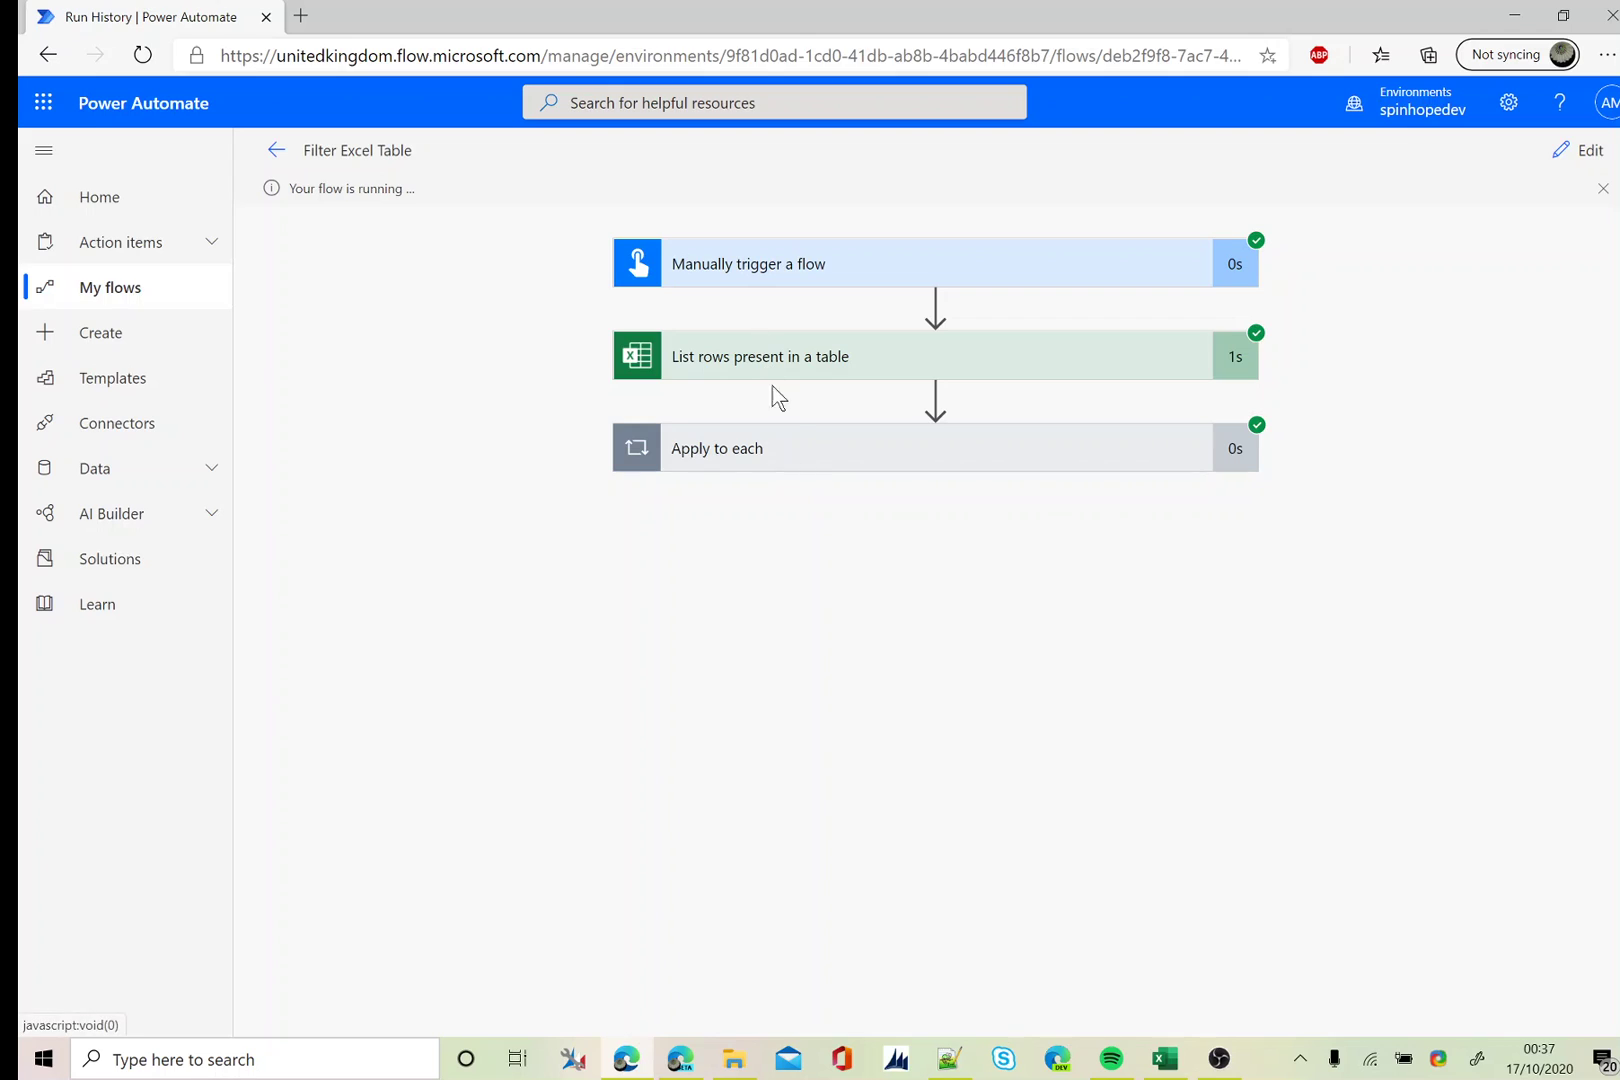
left_click(755, 459)
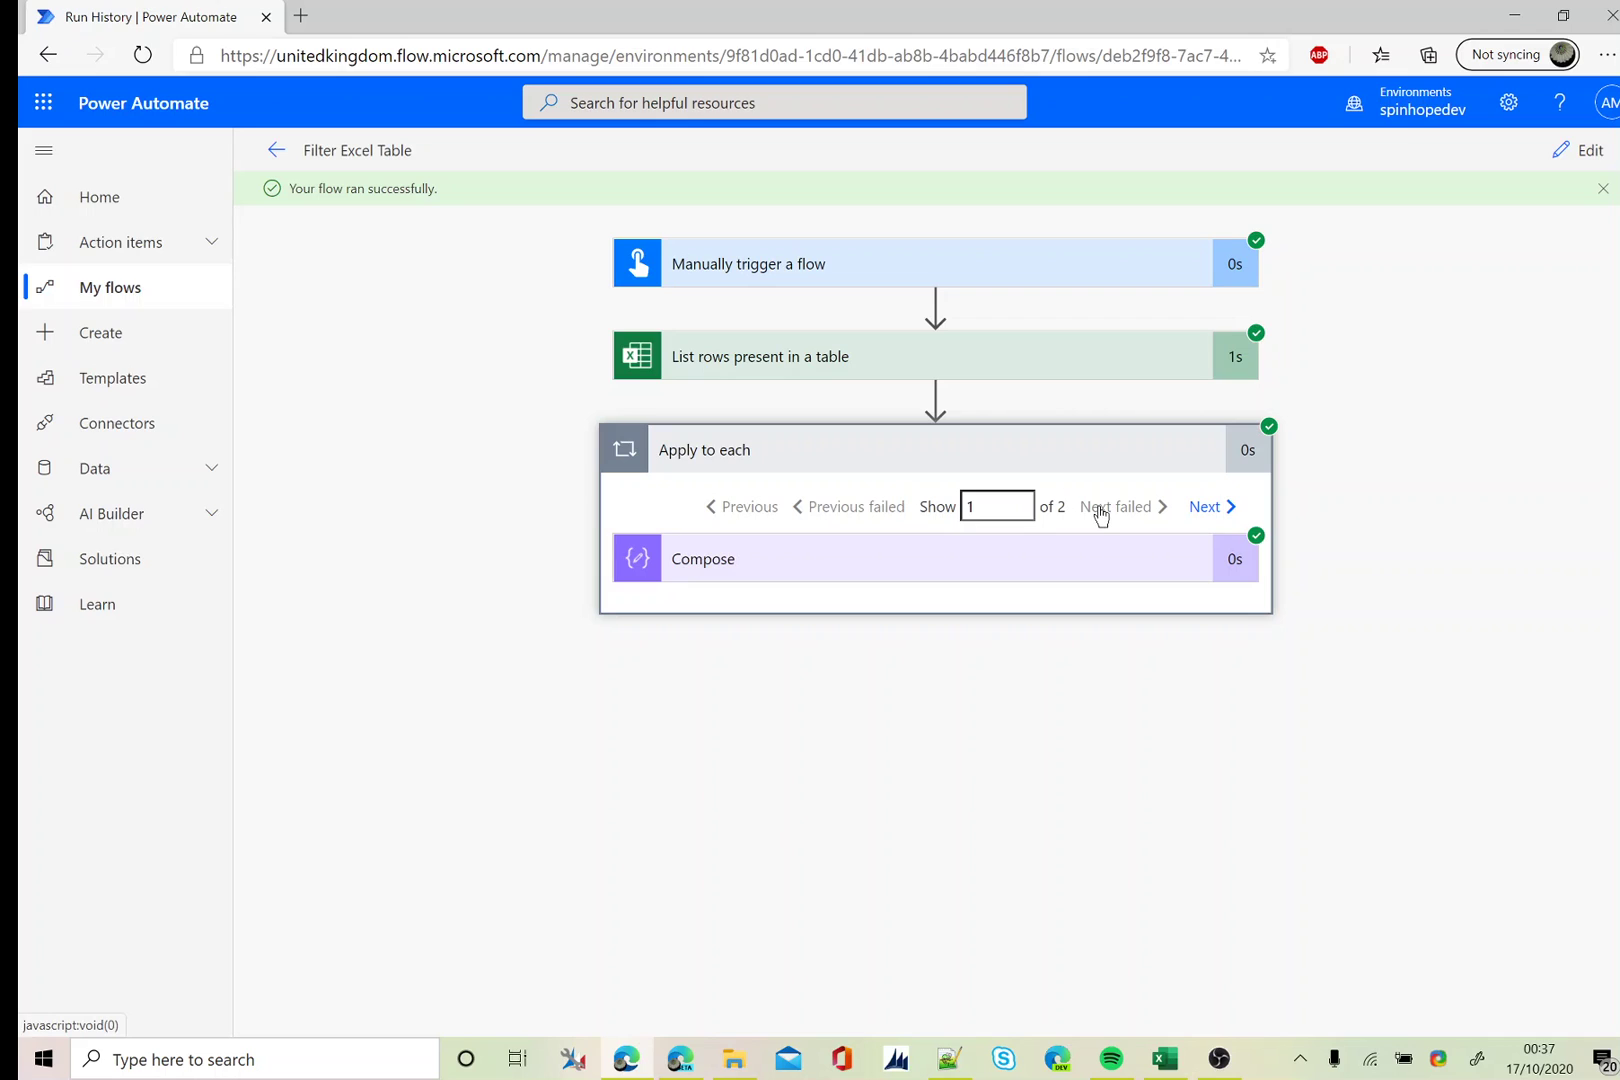
left_click(1018, 572)
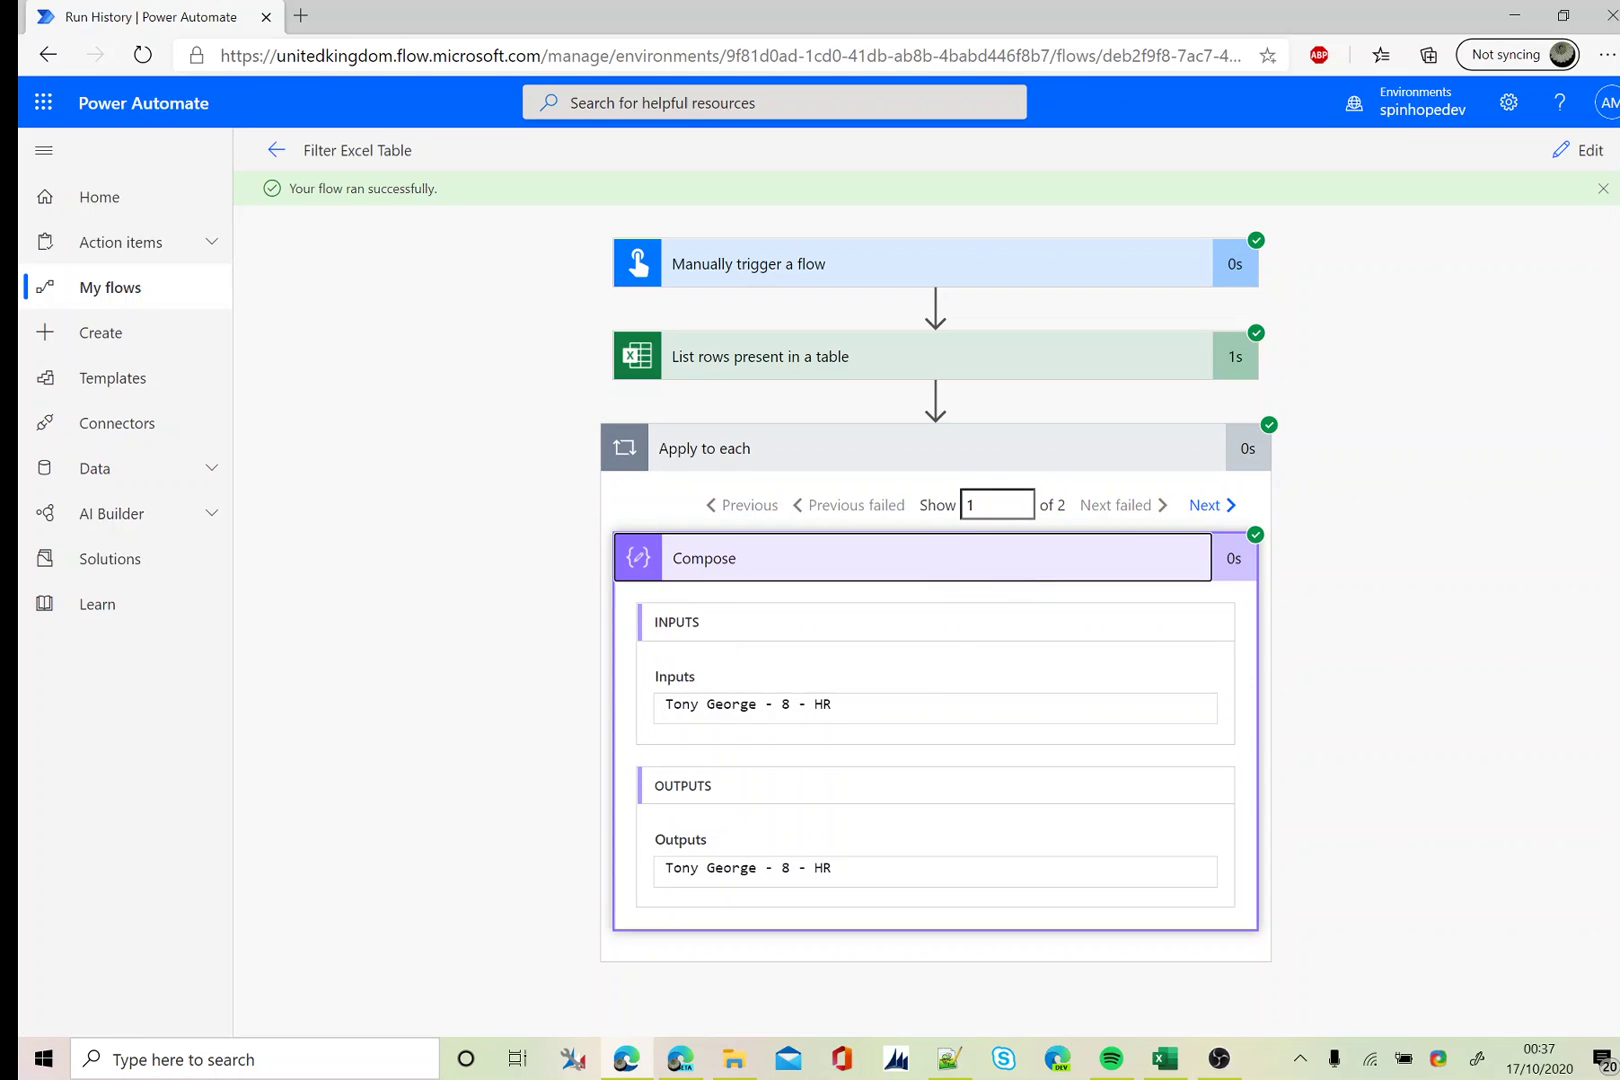
left_click(1166, 1060)
left_click(361, 432)
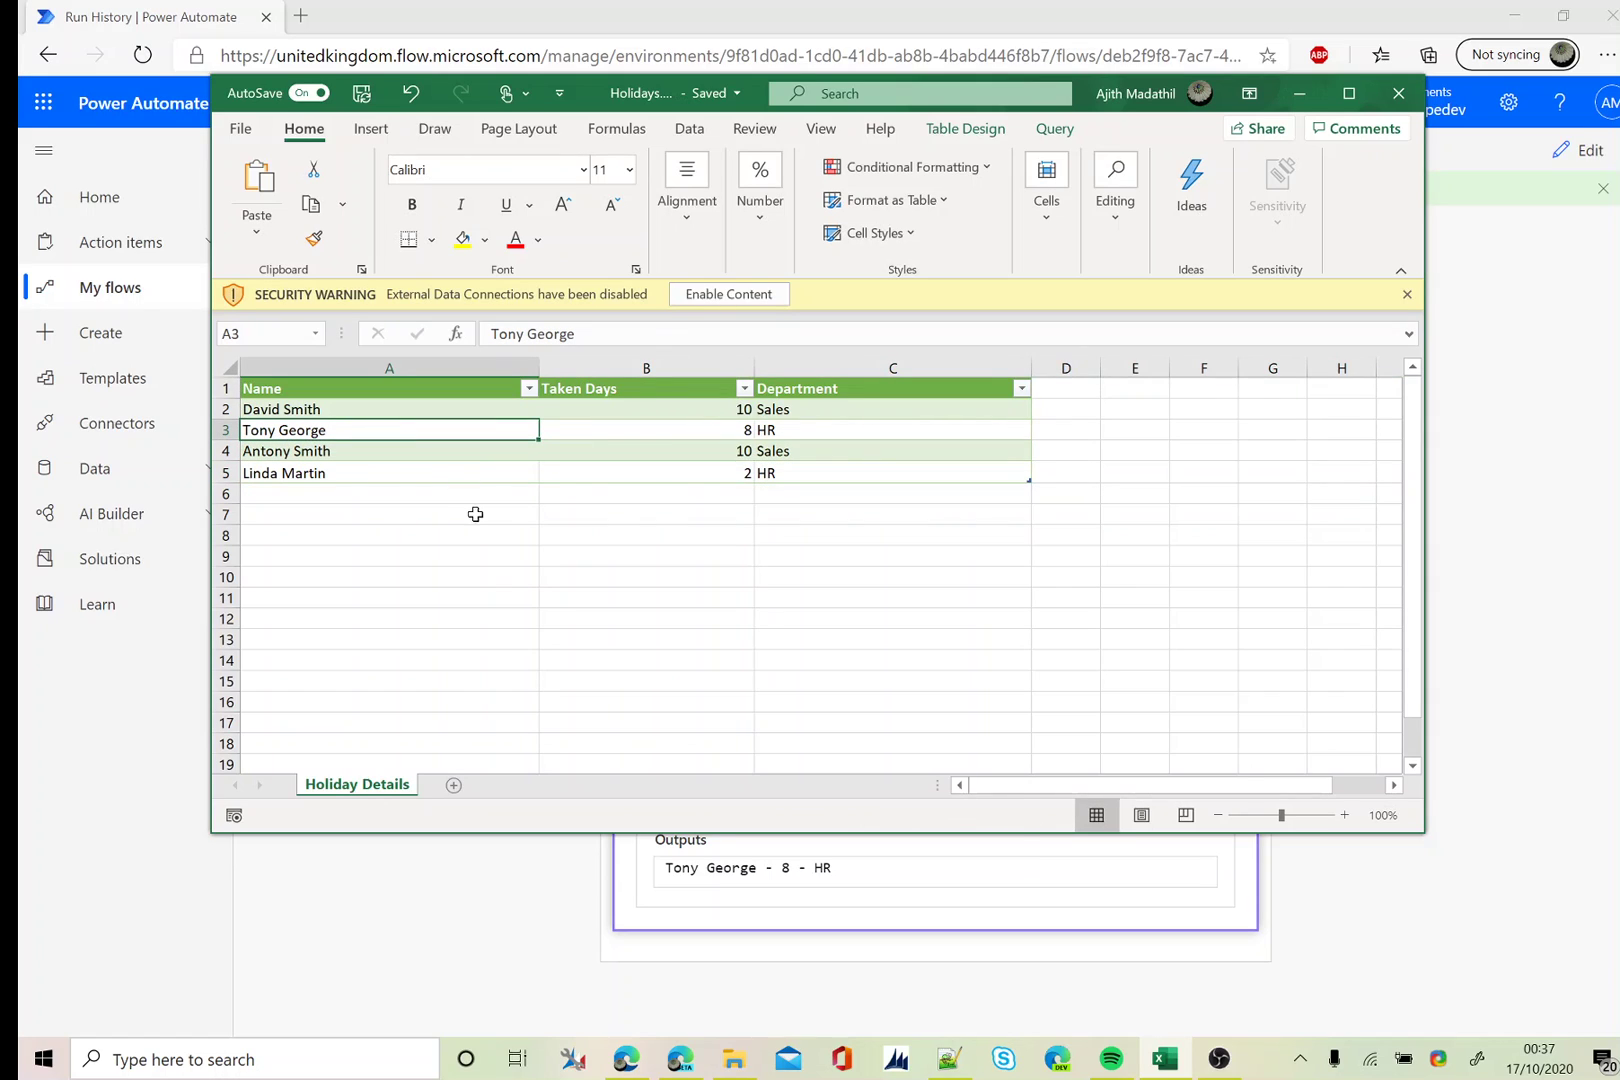
left_click(430, 889)
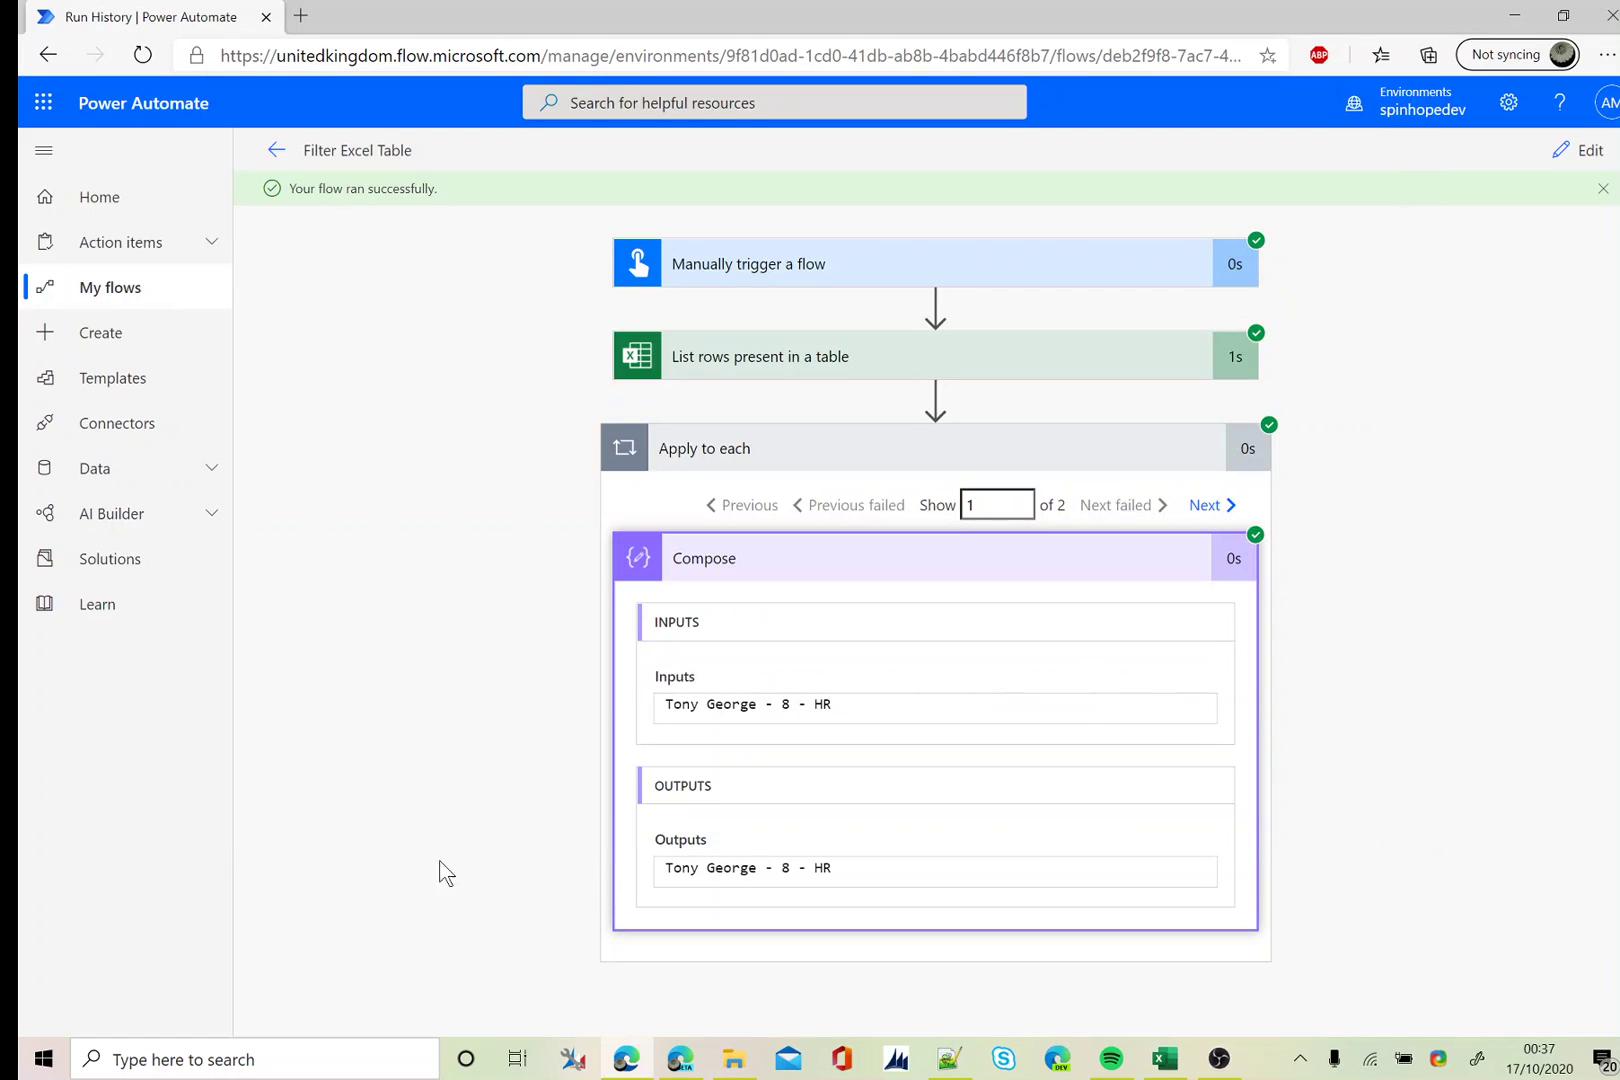
left_click(1208, 505)
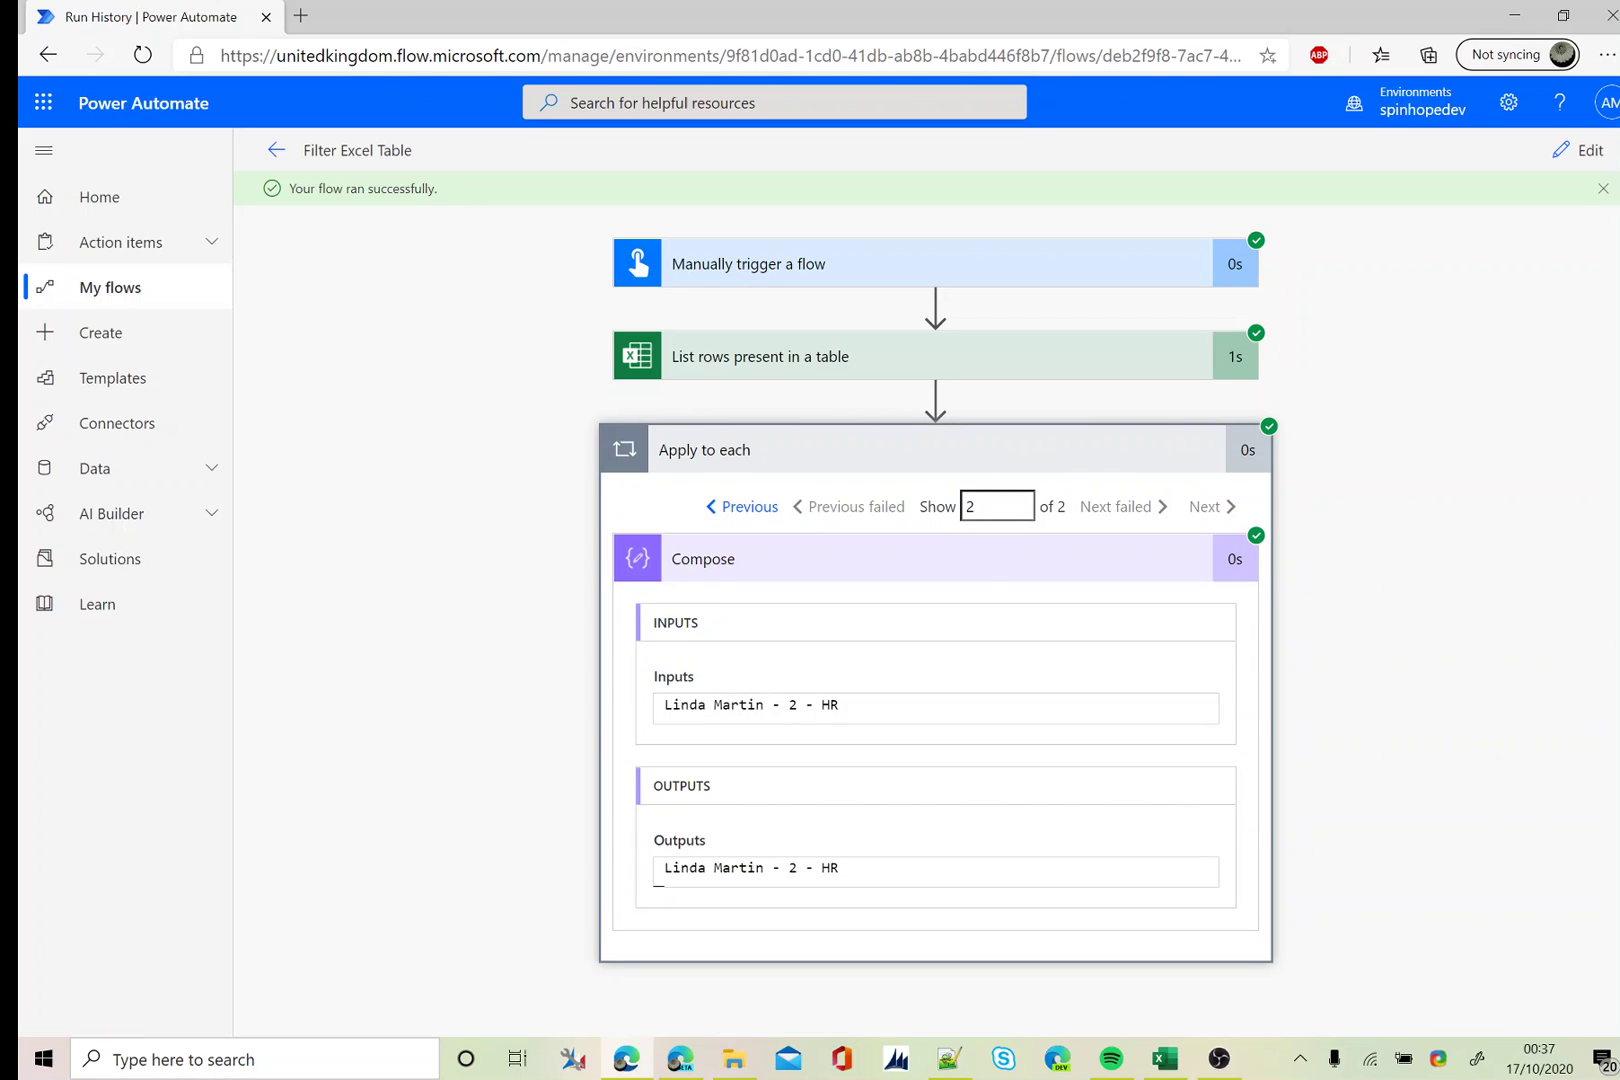
Reopen the flow editor and expand the list-rows step showing Department eq 'HR'
left_click(1579, 149)
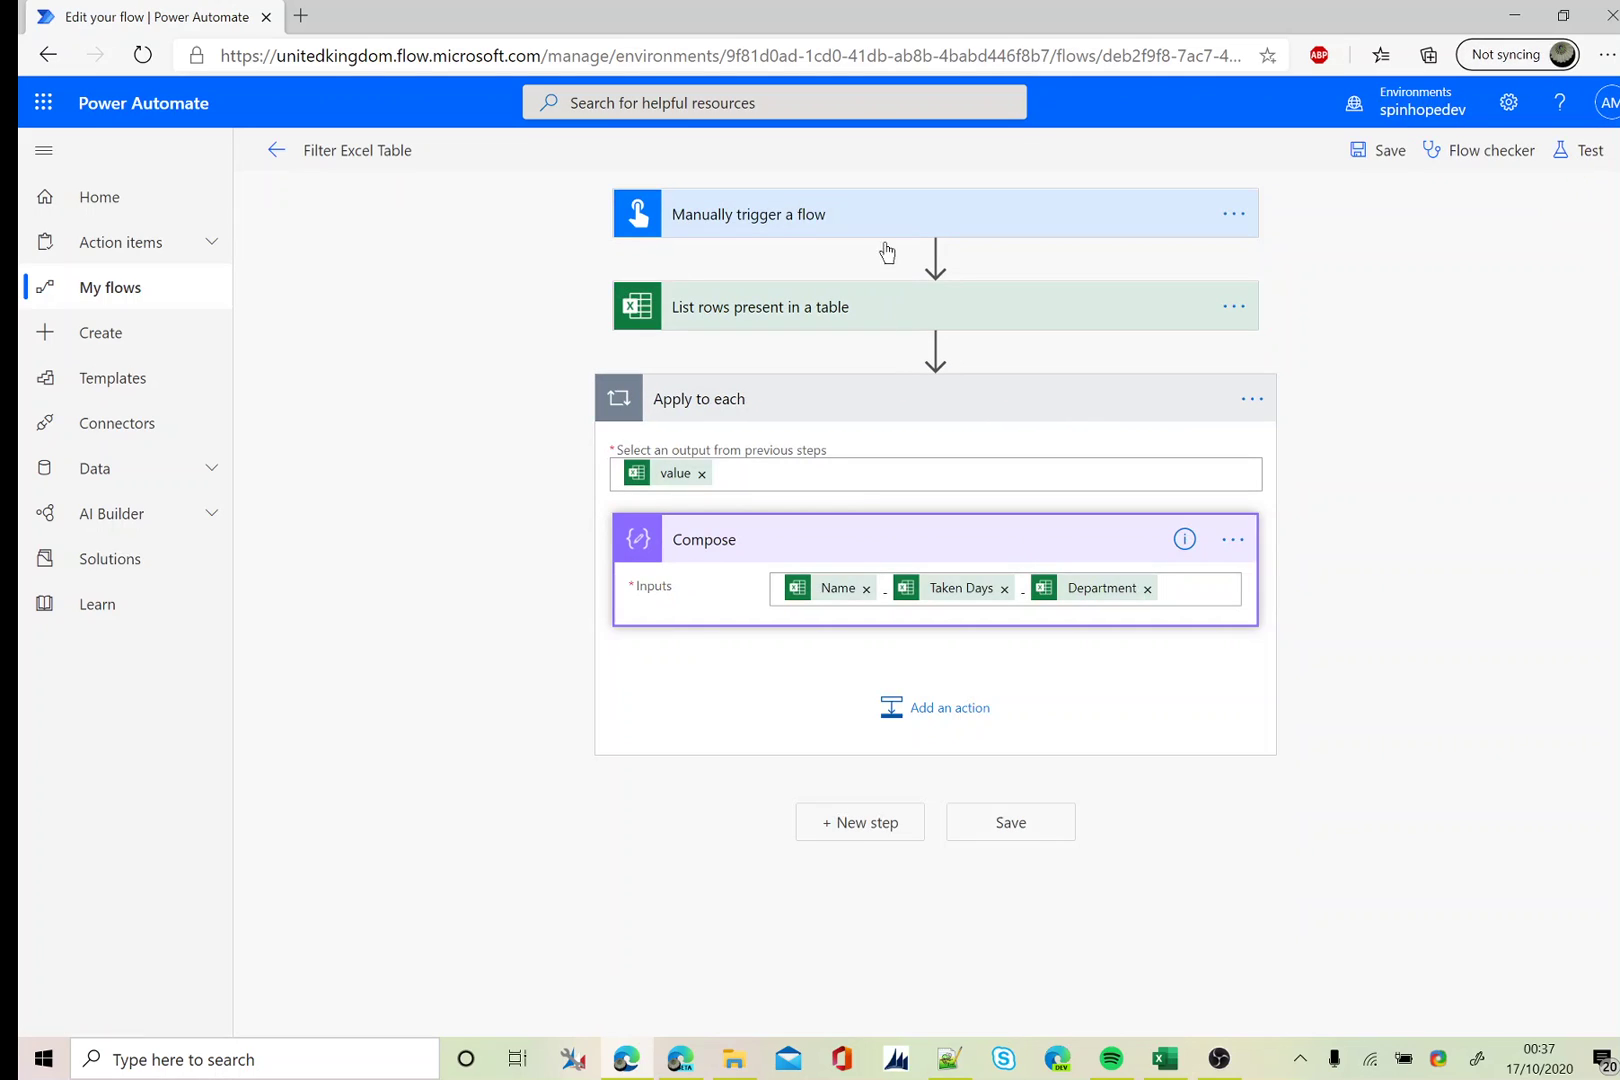
left_click(826, 313)
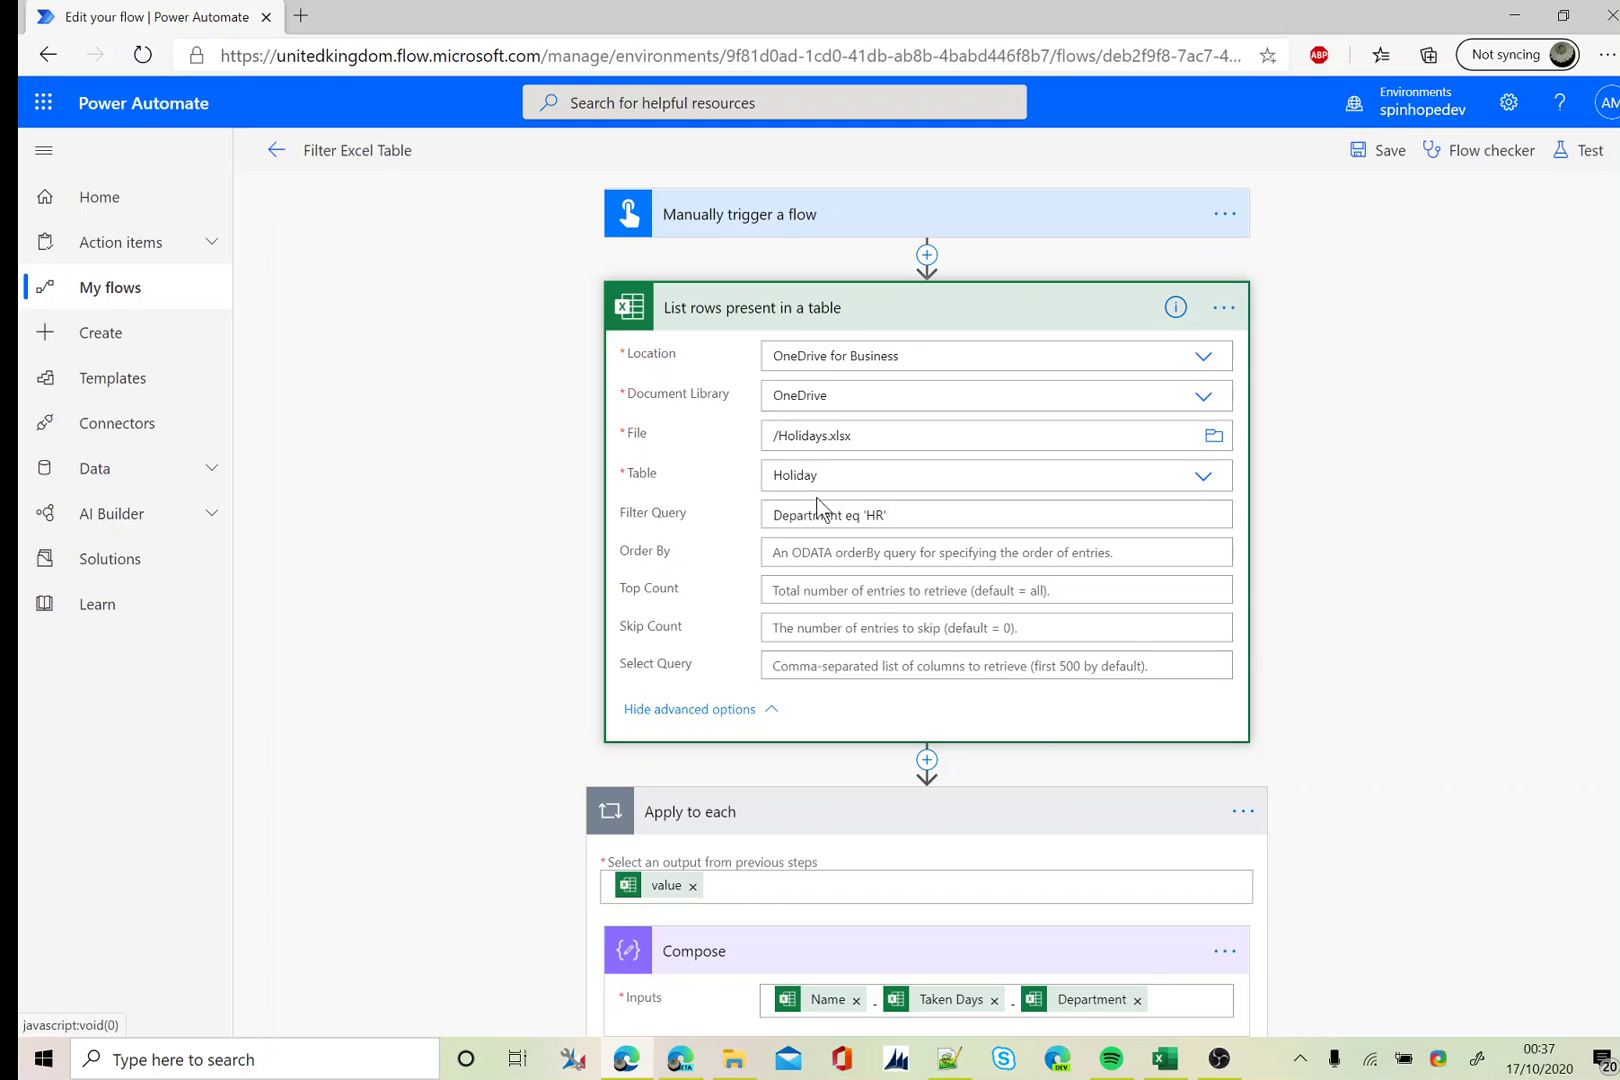